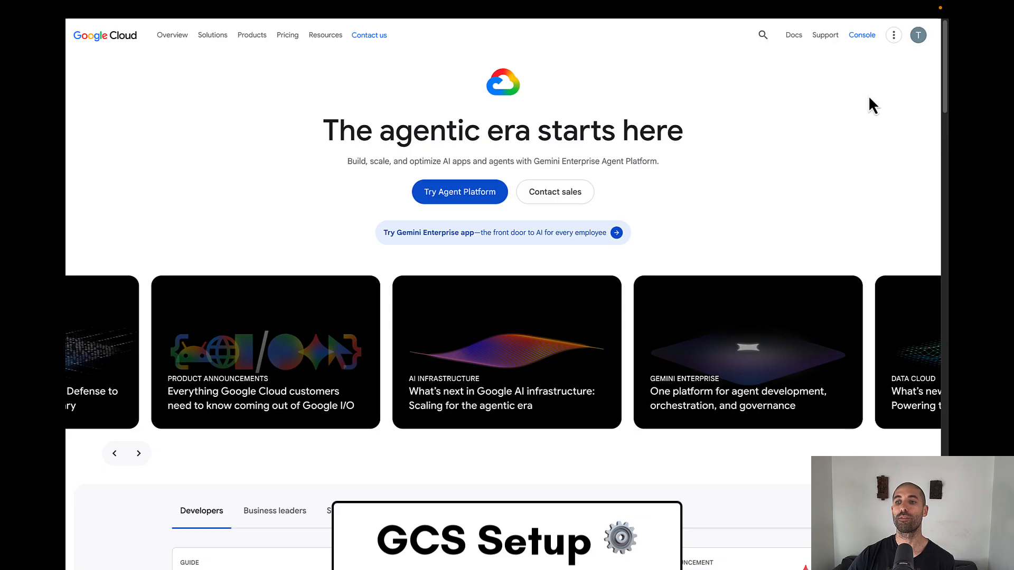
- Open the Google Cloud console, search for Cloud Storage and open its list of buckets
left_click(858, 36)
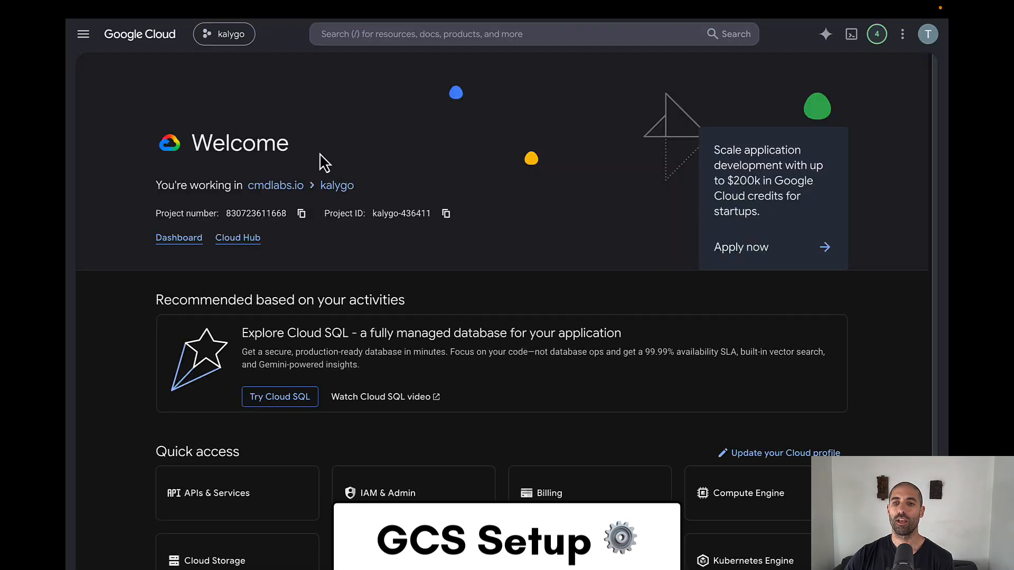
left_click(383, 36)
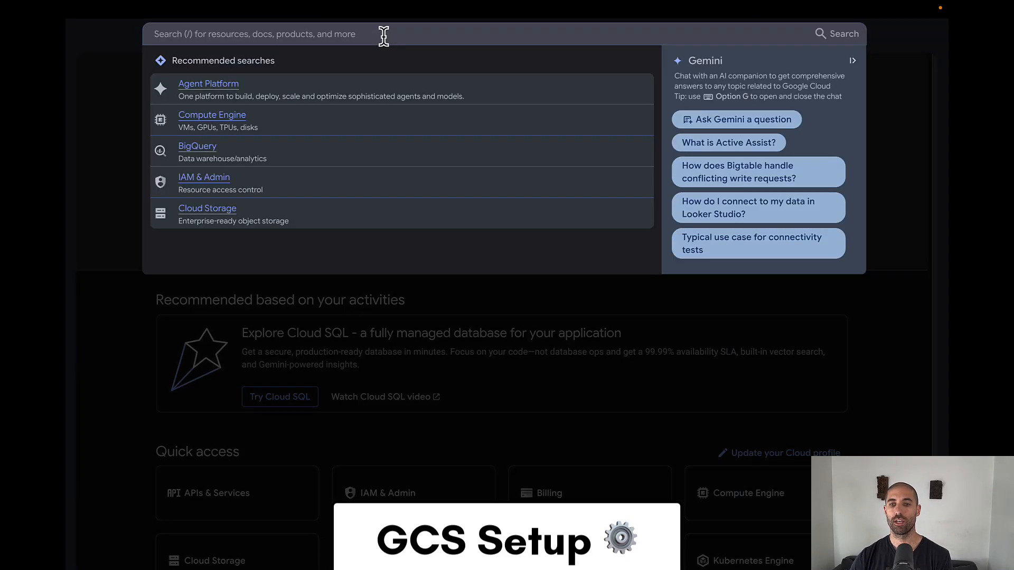
type("Cloud Sto")
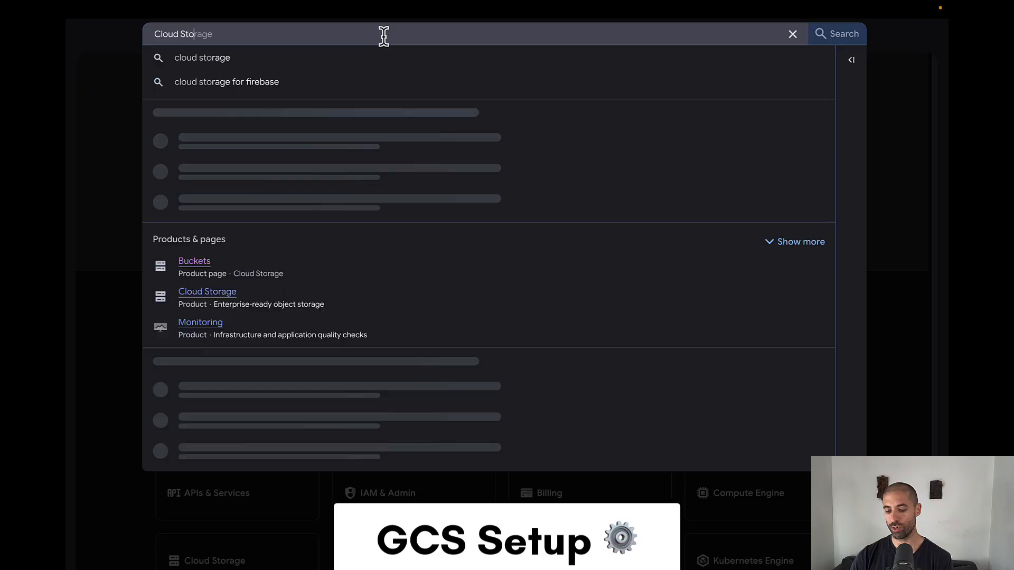
type("rage")
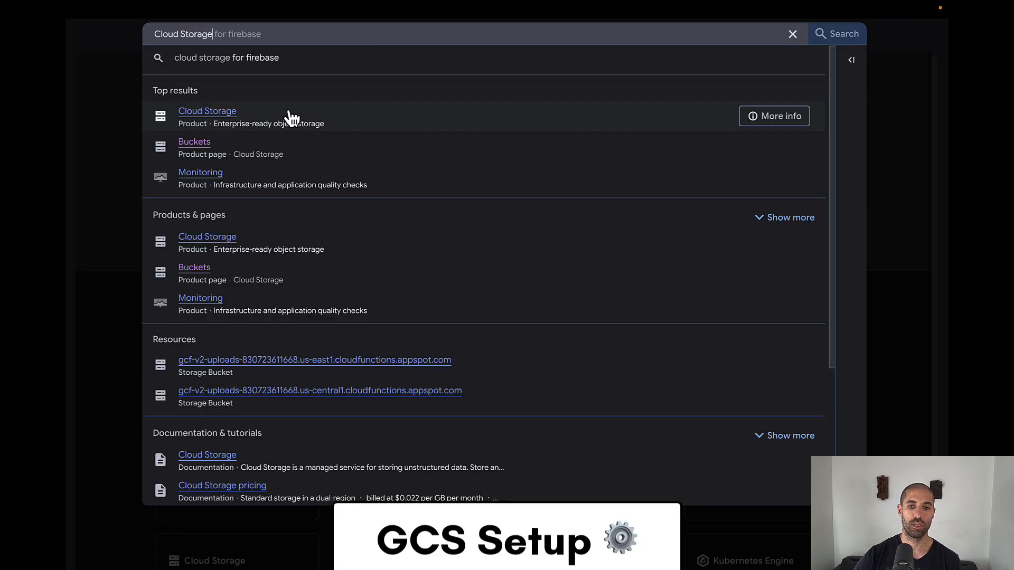
left_click(192, 116)
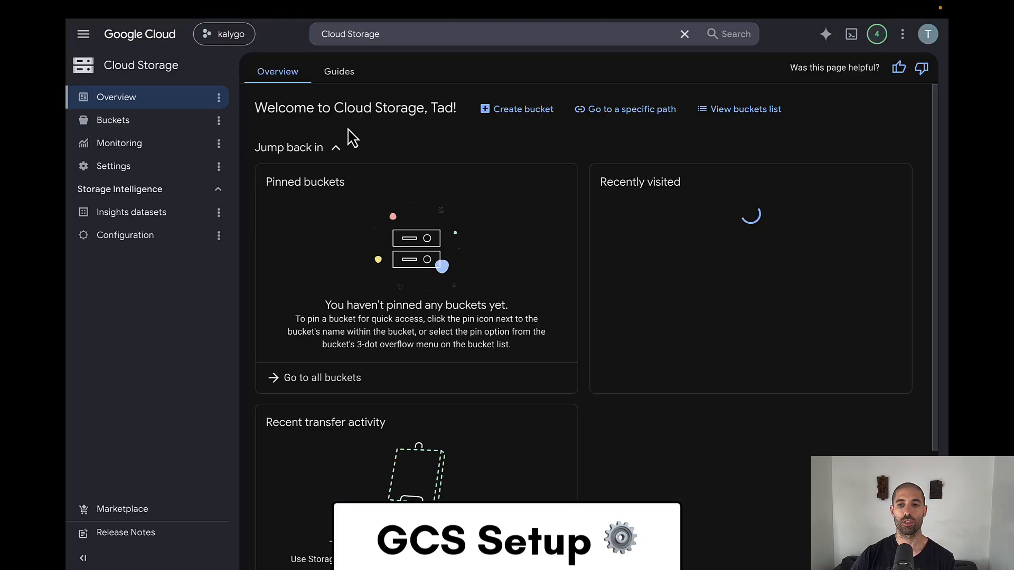
left_click(167, 122)
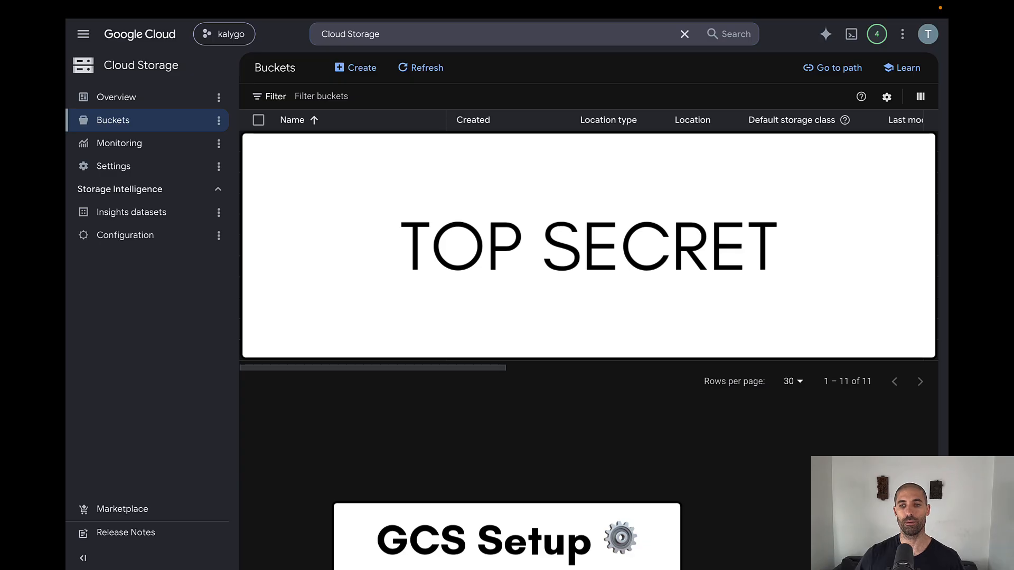
- Create a bucket named best-bucket-ever-blah-blah-blah with default settings and public access prevention enforced
left_click(361, 71)
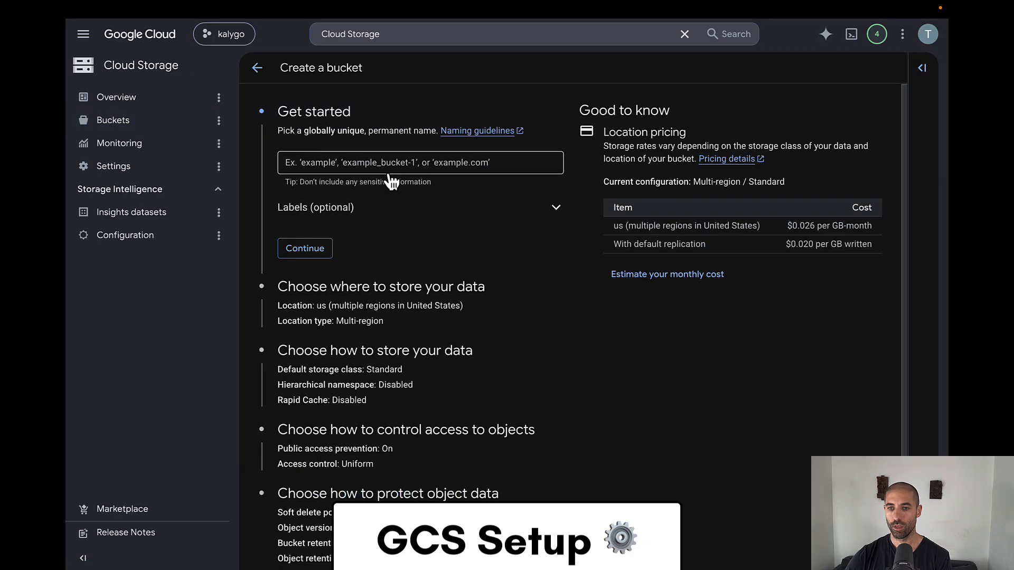
left_click(361, 162)
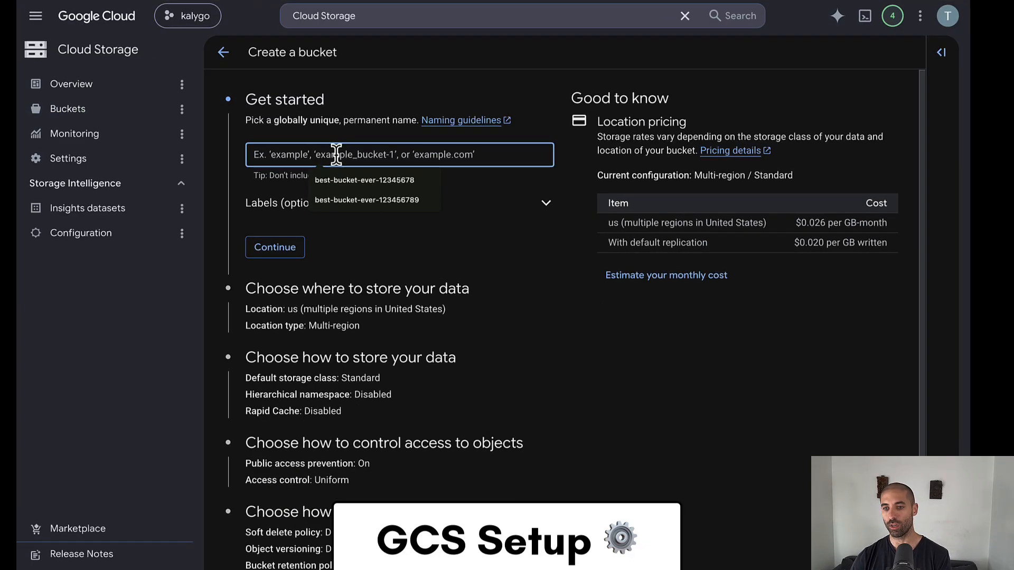
type("best")
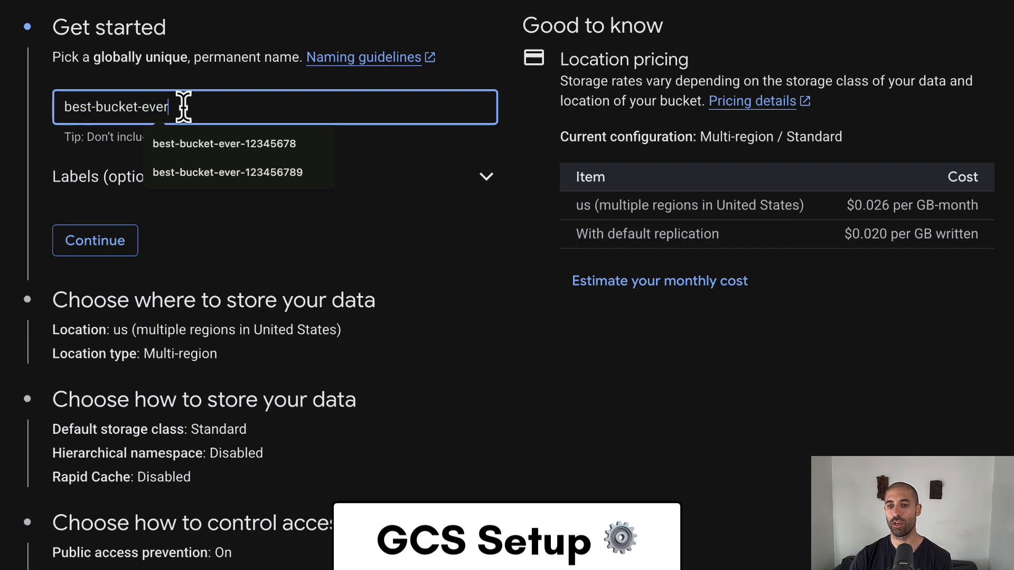
type("-bucket-ever")
type("-blah-blah-blah")
scroll(321, 296, "down", 2)
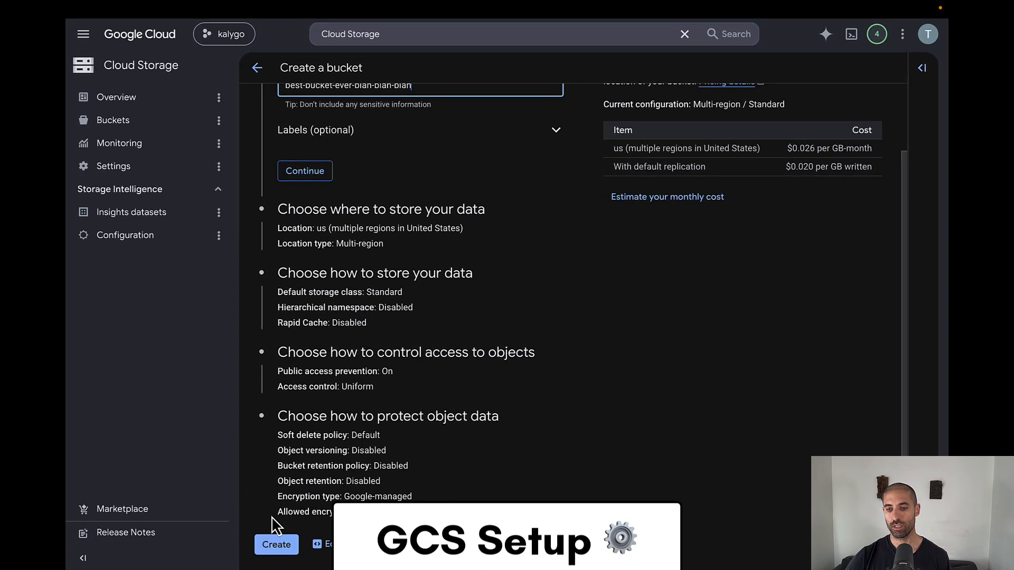
left_click(274, 545)
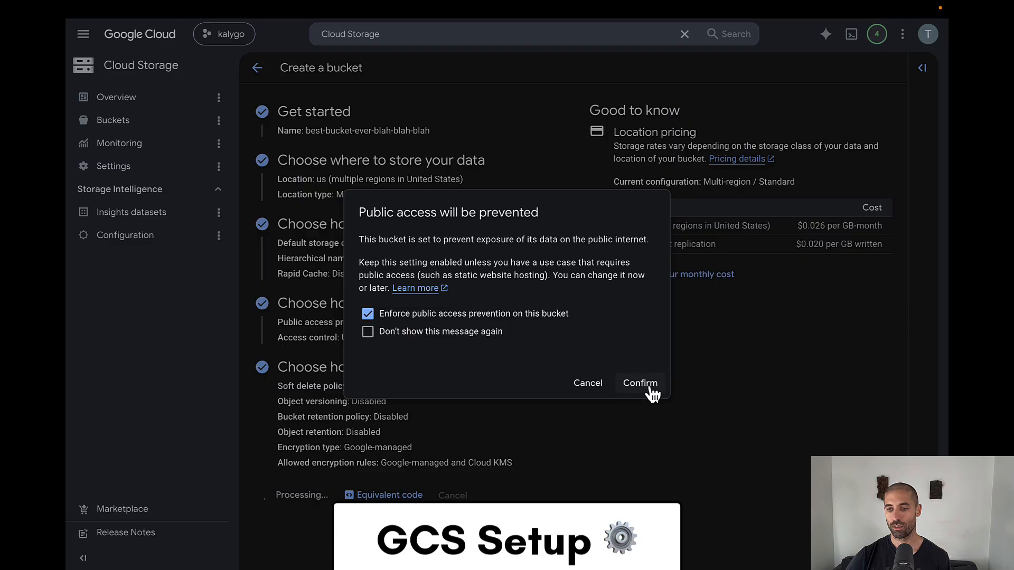
left_click(641, 384)
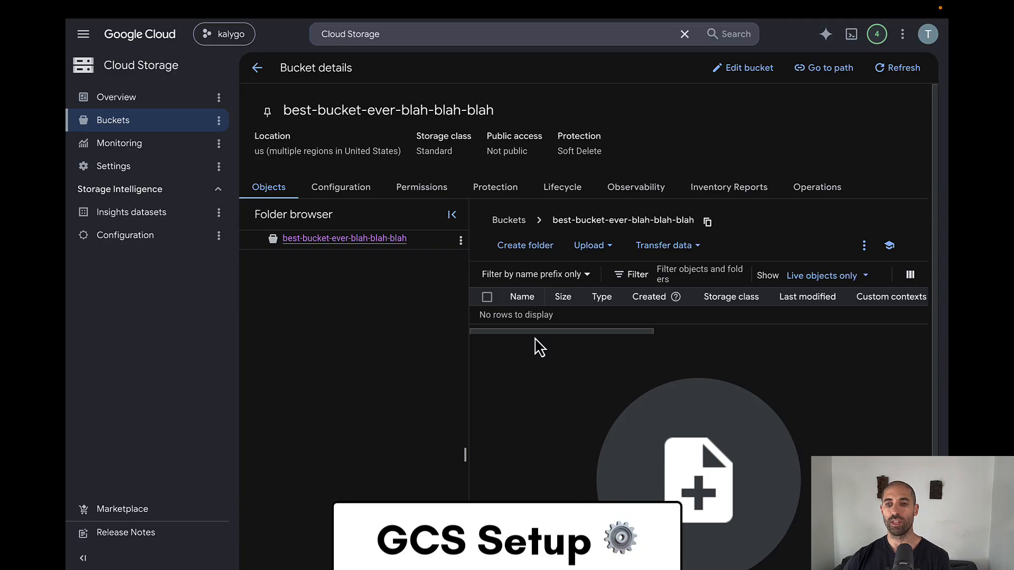
- Remove public access prevention in the new bucket's permissions and reload the page
left_click(421, 190)
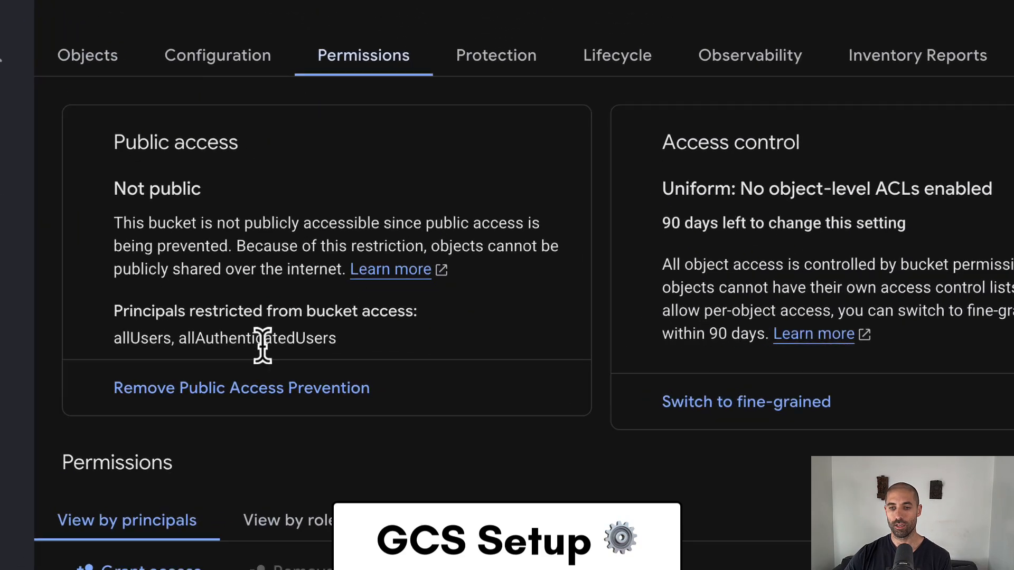
left_click(236, 410)
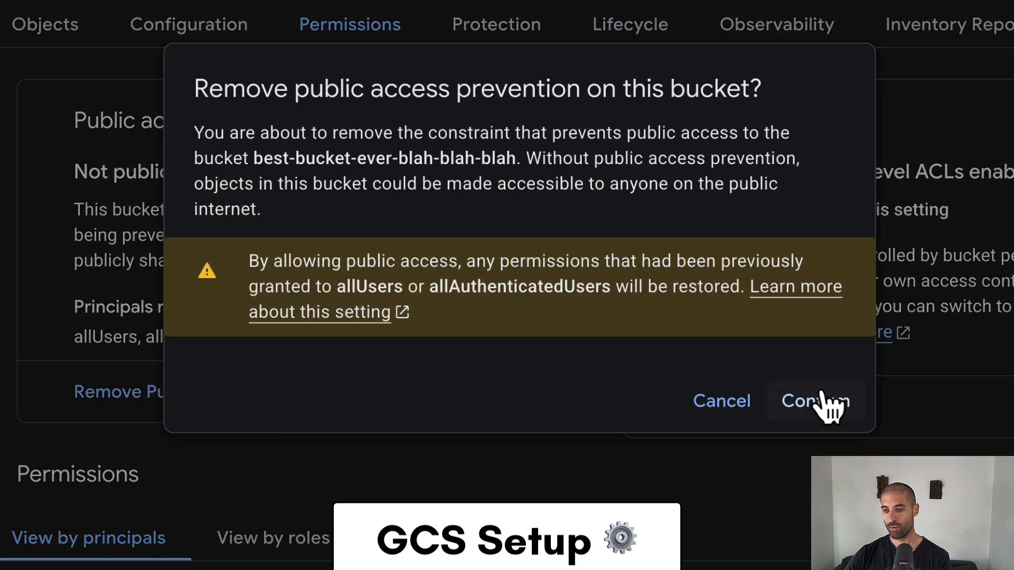
left_click(827, 404)
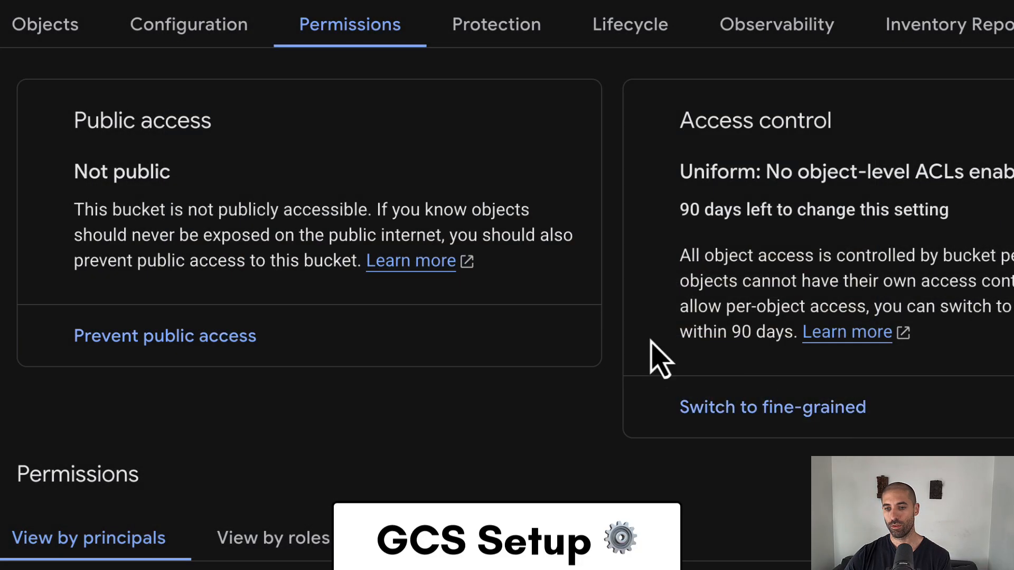
key("super+r")
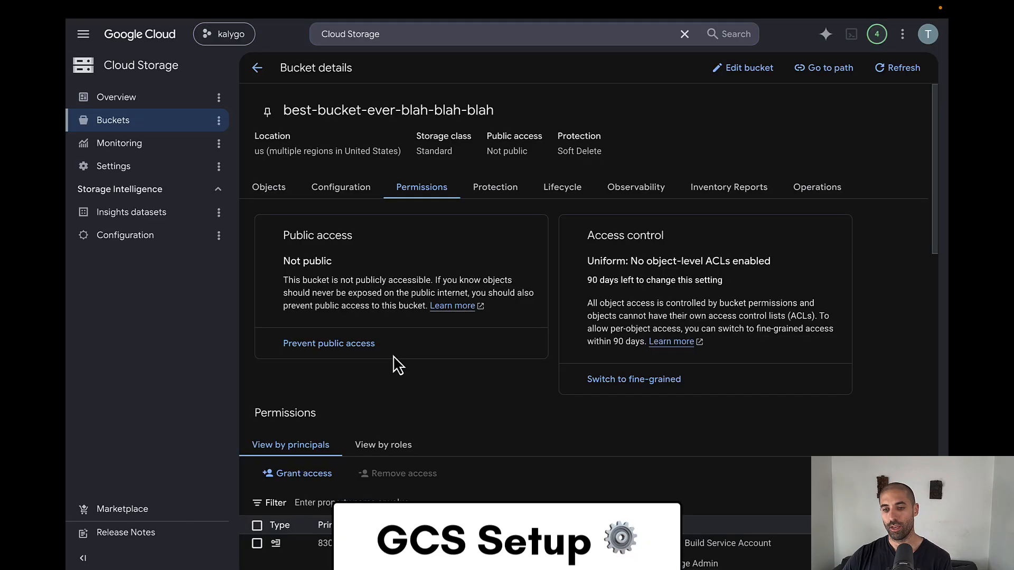
- Start granting access to the bucket and add allUsers as the new principal
scroll(394, 363, "down", 2)
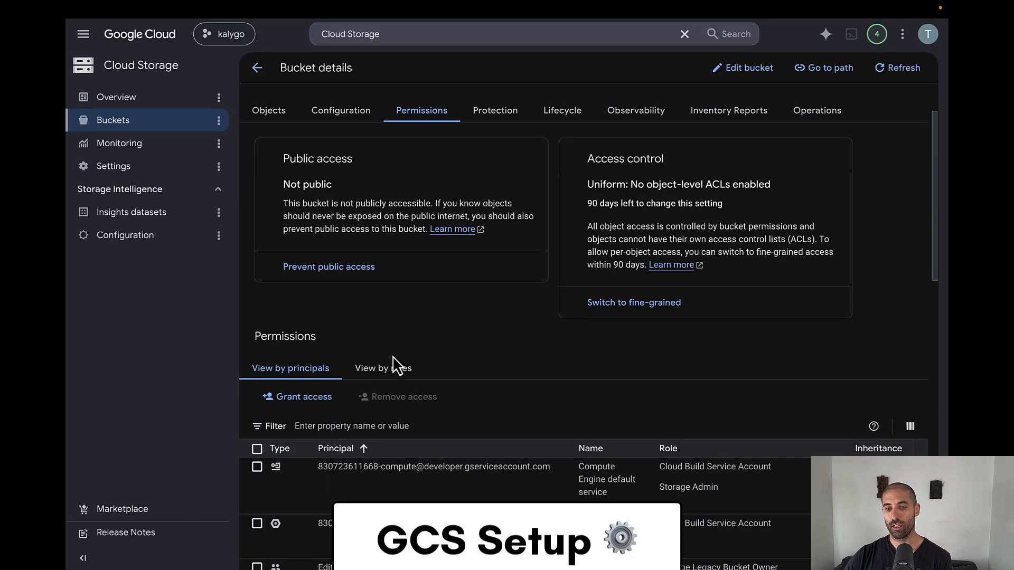
left_click(252, 383)
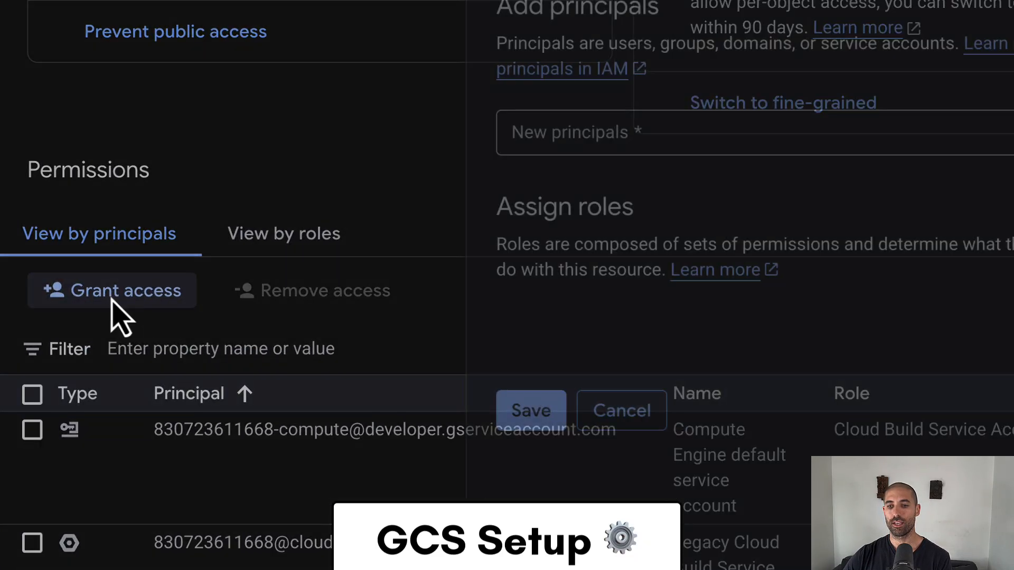
left_click(541, 135)
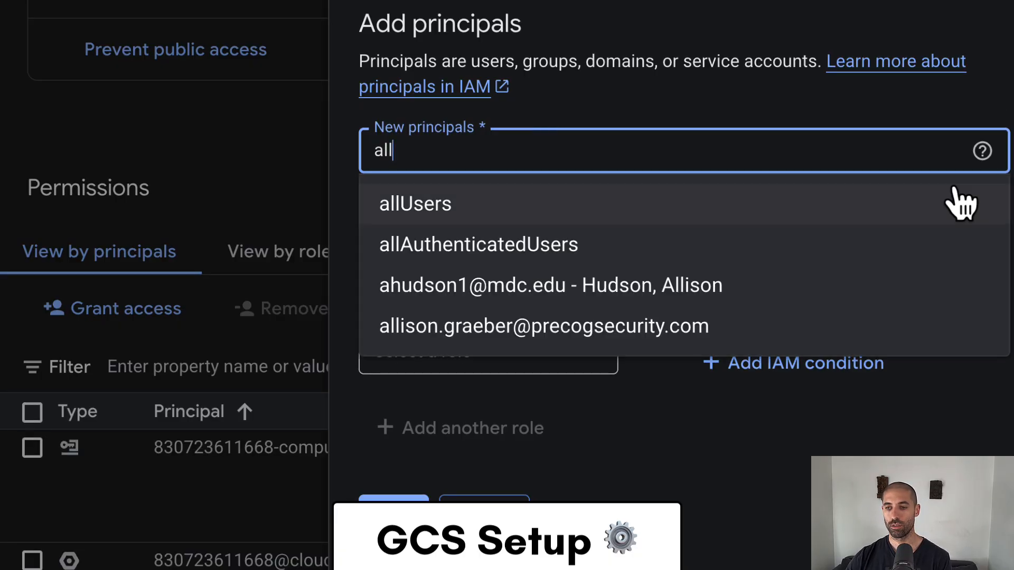
left_click(950, 204)
- Assign allUsers the Cloud Storage role Storage Object Viewer, save the grant and allow public access
left_click(507, 445)
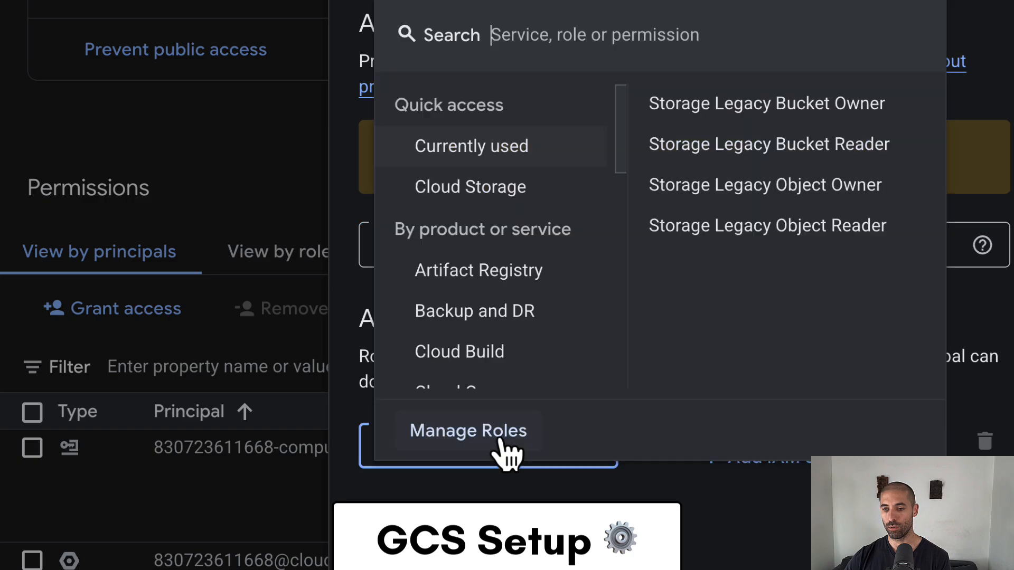
left_click(517, 280)
left_click(567, 192)
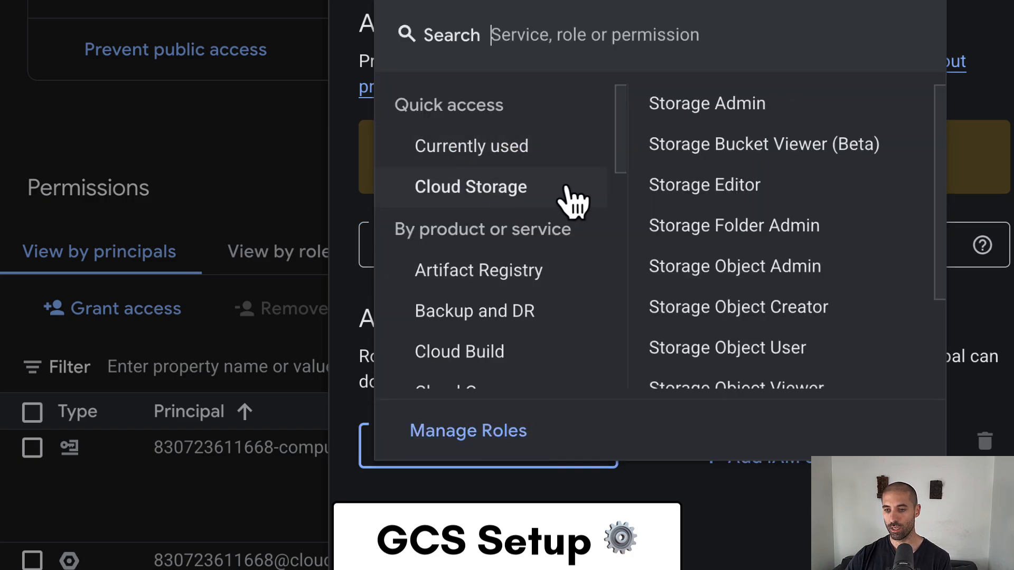
scroll(768, 282, "down", 2)
left_click(768, 280)
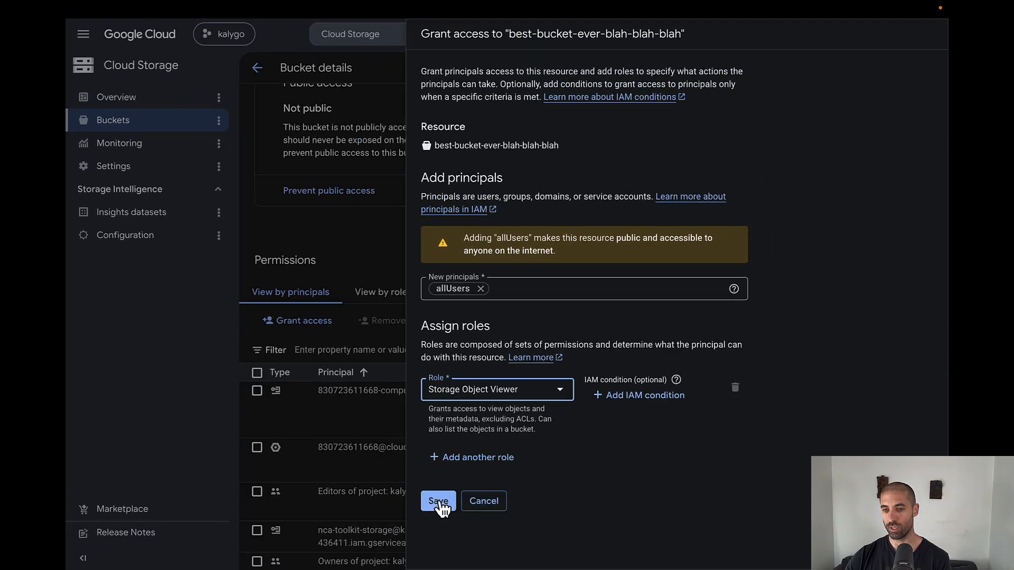
left_click(422, 561)
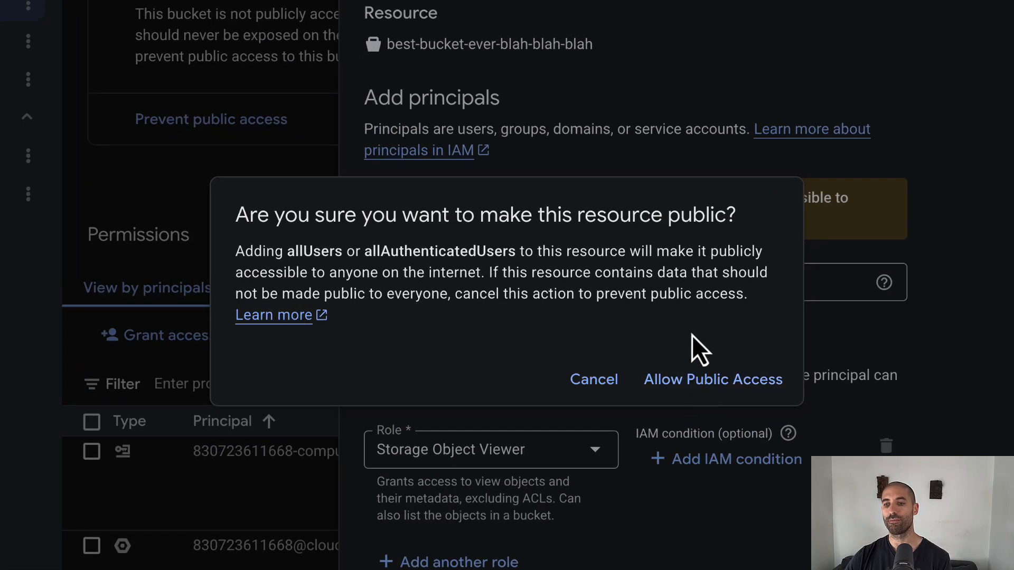
left_click(699, 379)
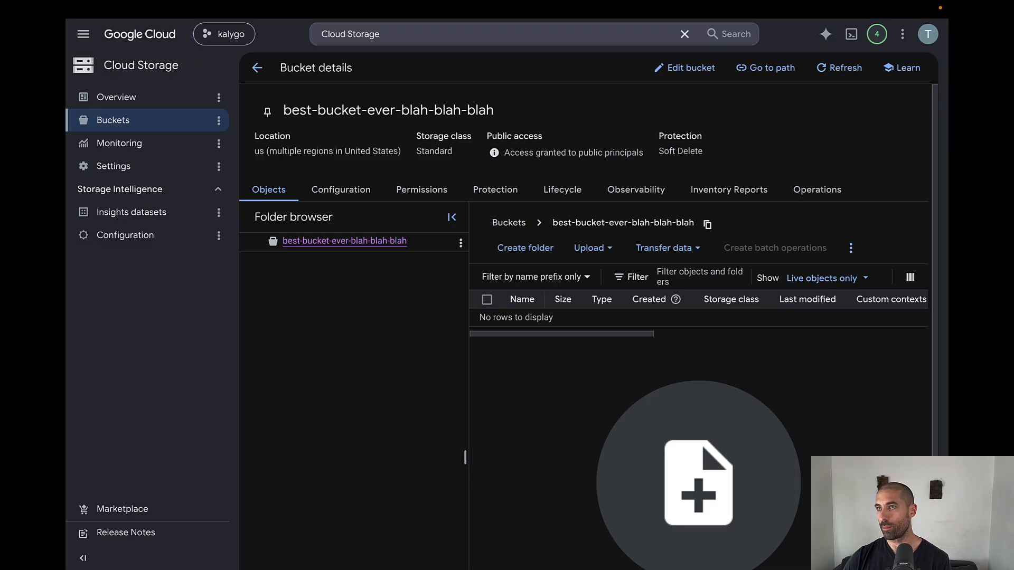
- Upload 6_30_AEM_CLIP_1_FINAL.mp4 to the bucket and copy its public URL
left_click_drag(681, 32, 577, 414)
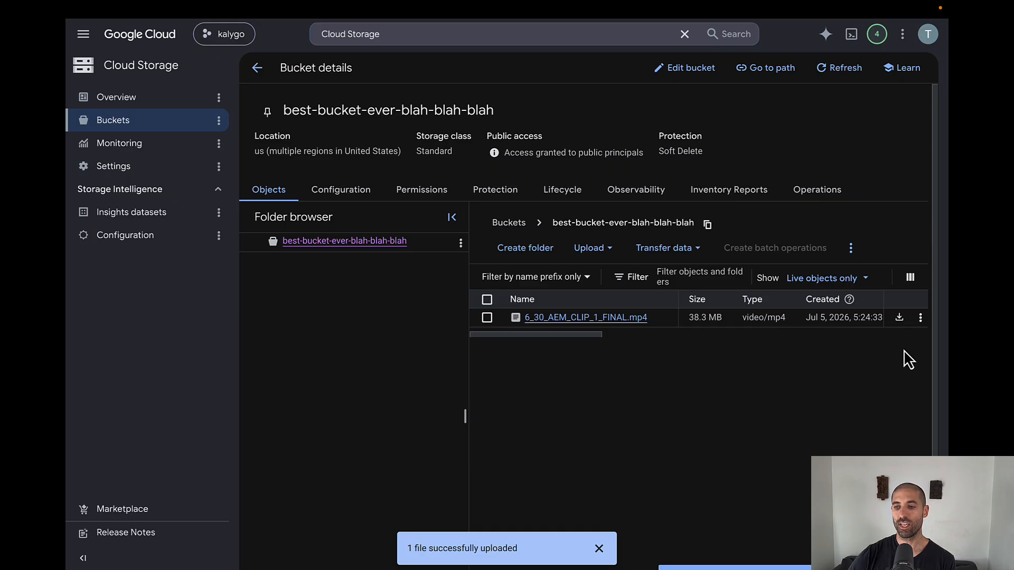
left_click(920, 317)
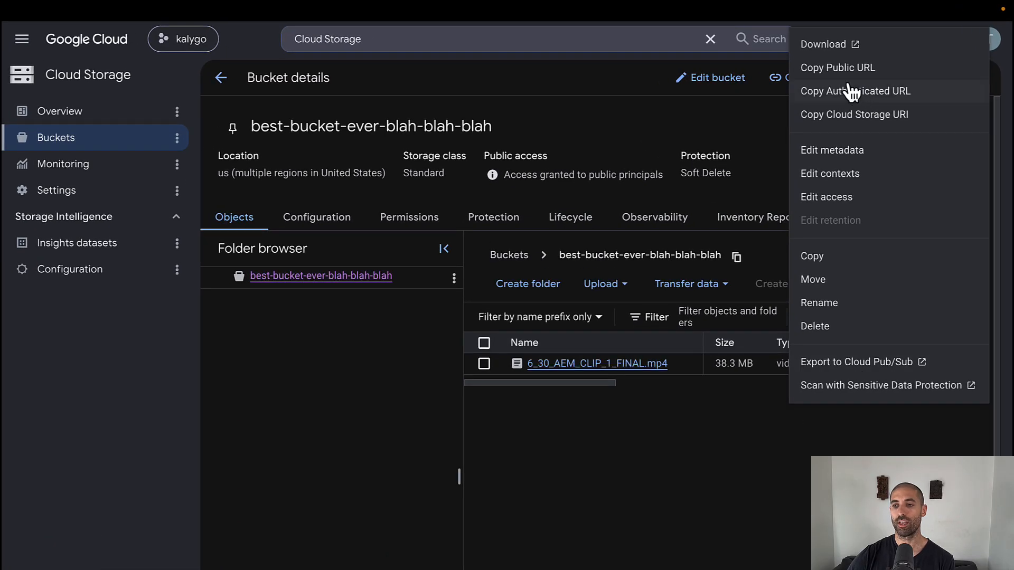
left_click(844, 74)
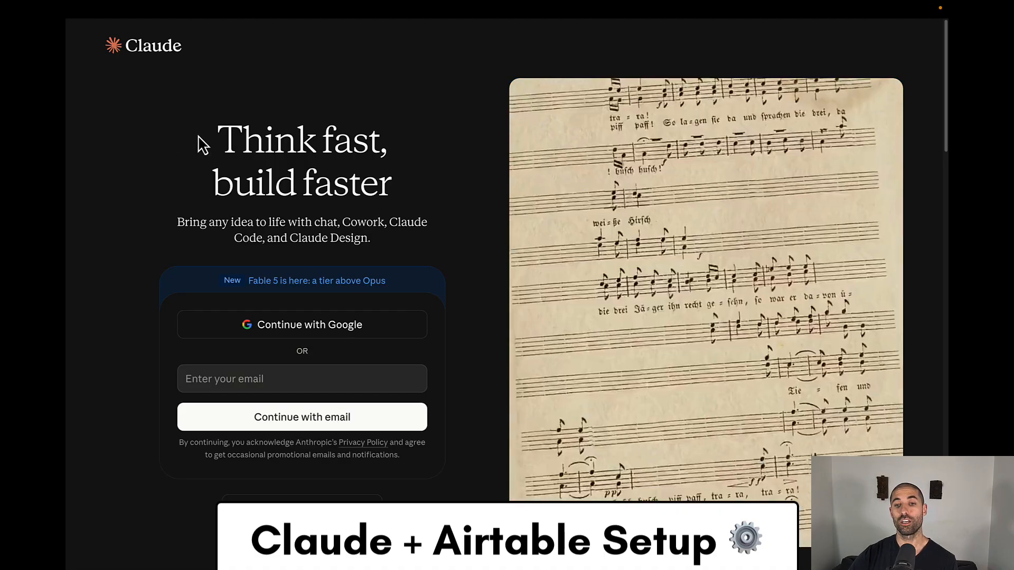
- Check the plans on Claude's pricing page and return to the Claude sign-in page to continue with Google
mouse_move(240, 11)
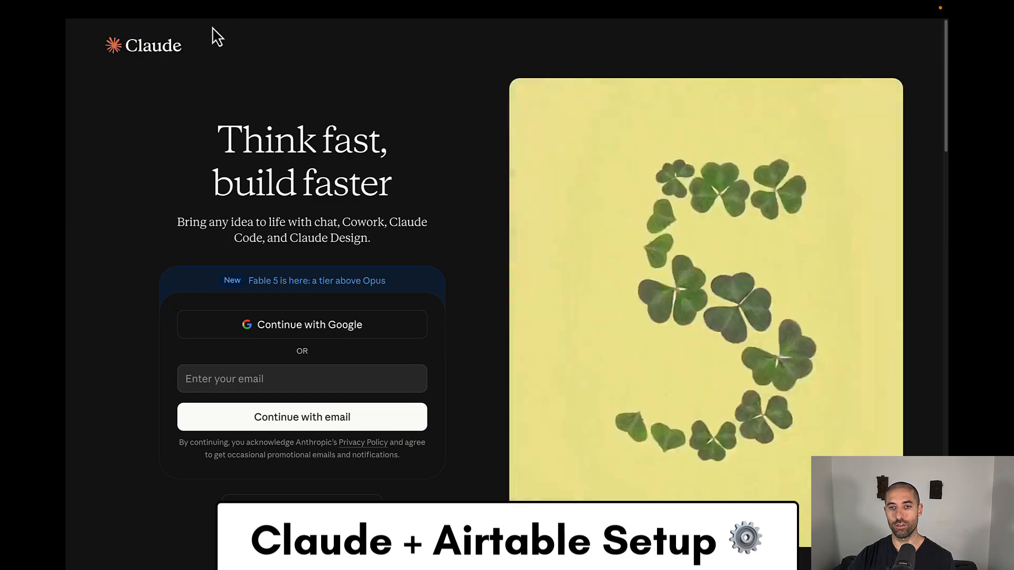
mouse_move(208, 20)
left_click(245, 54)
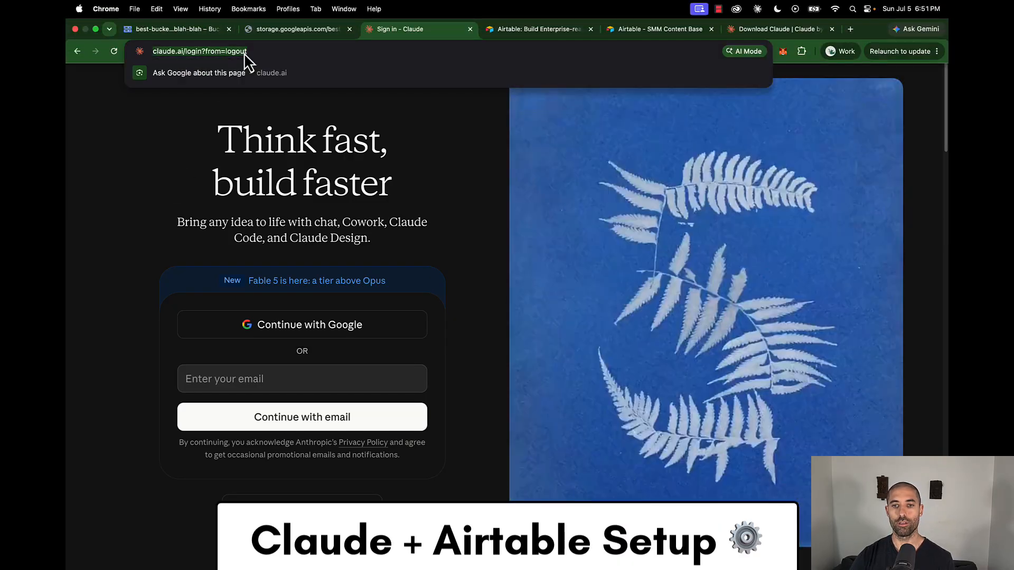
type("https://claude.ai/pr")
key("Return")
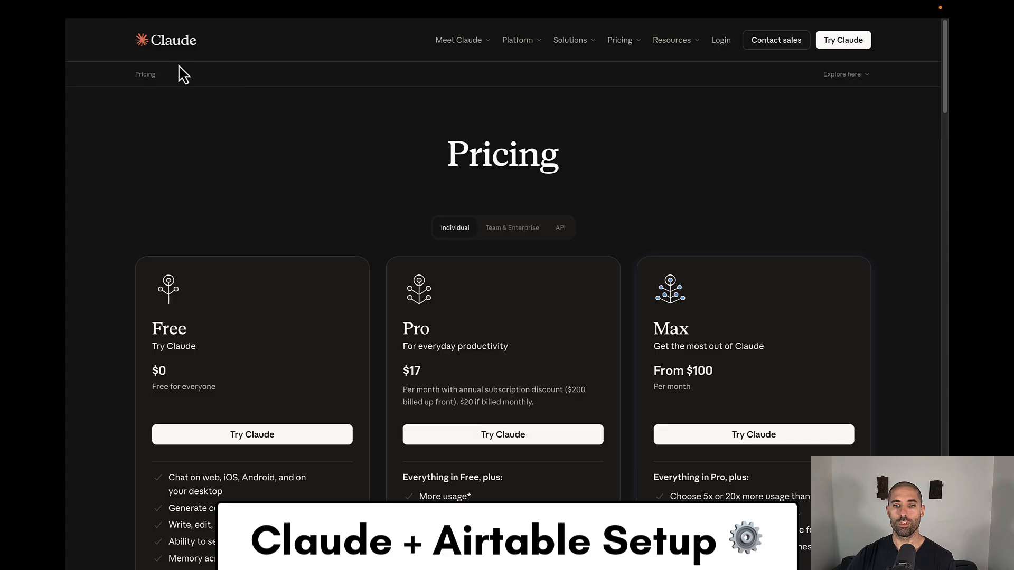
left_click(76, 52)
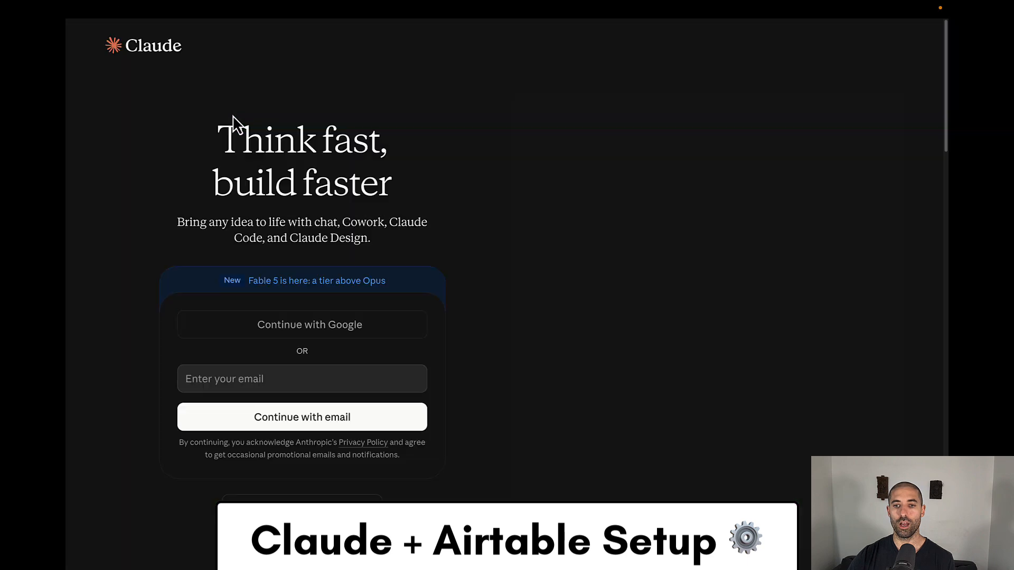
left_click(232, 332)
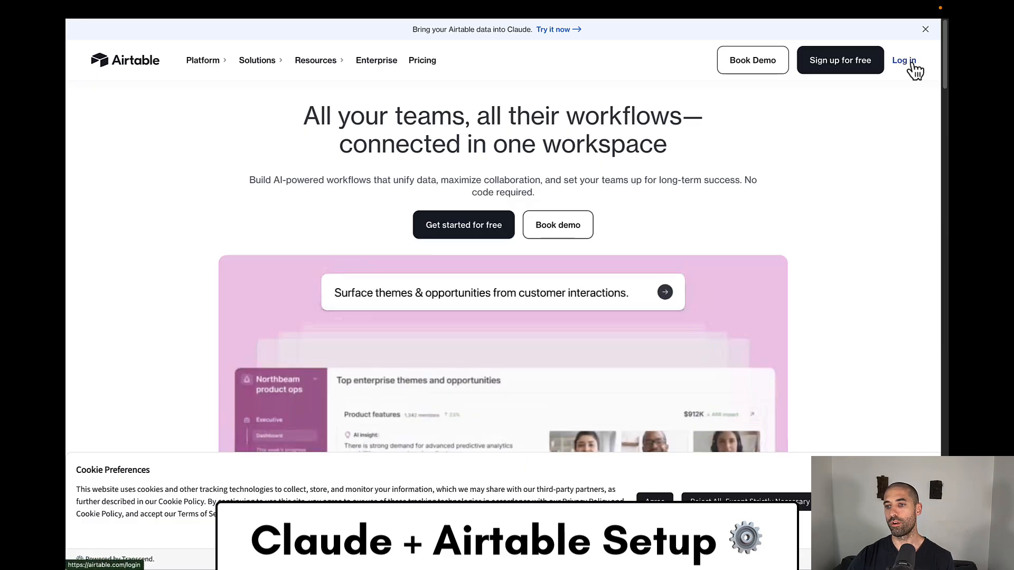
- Log in to Airtable and copy the shared SMM Content Base into the Command Labs workspace
left_click(909, 63)
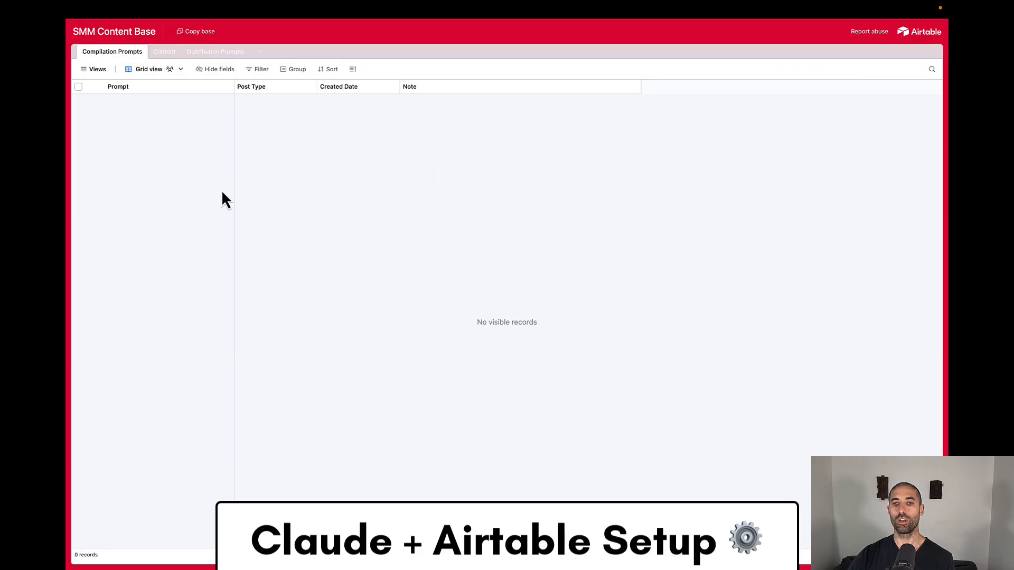
left_click(200, 33)
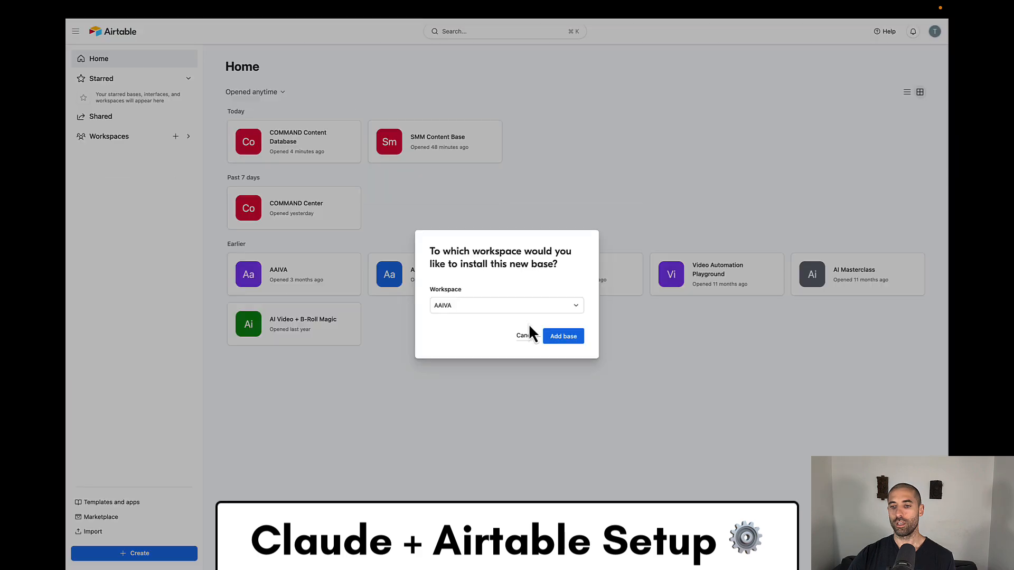
left_click(521, 311)
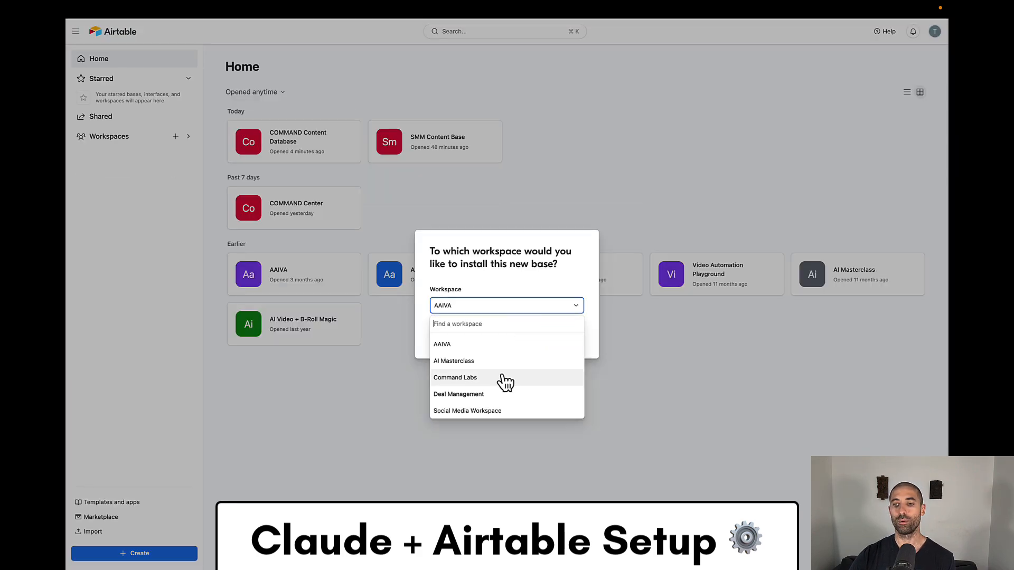
left_click(504, 379)
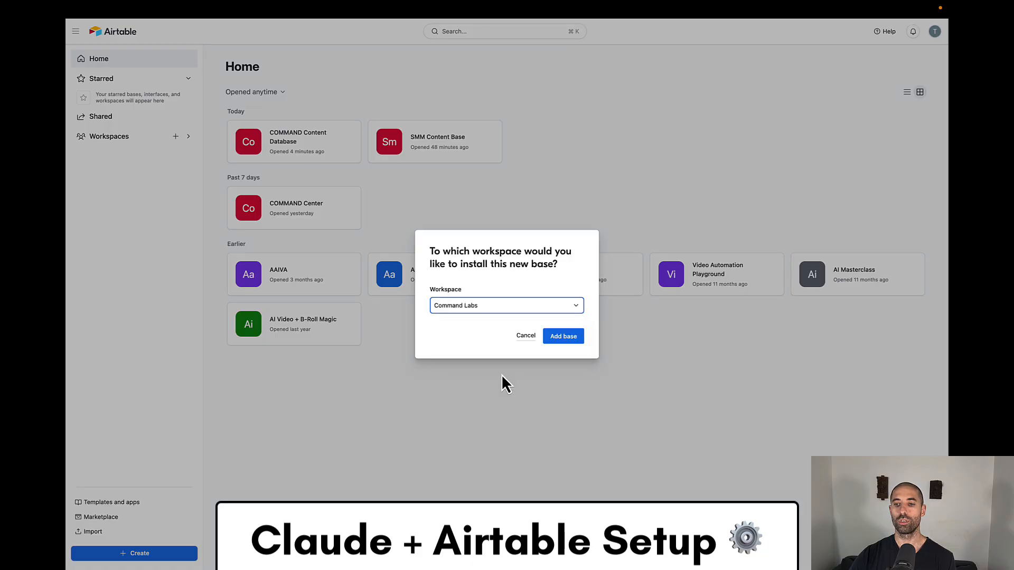
left_click(565, 338)
- Return to the Airtable home page and open the COMMAND Content Database to look through its Compilation Prompts records
left_click(343, 39)
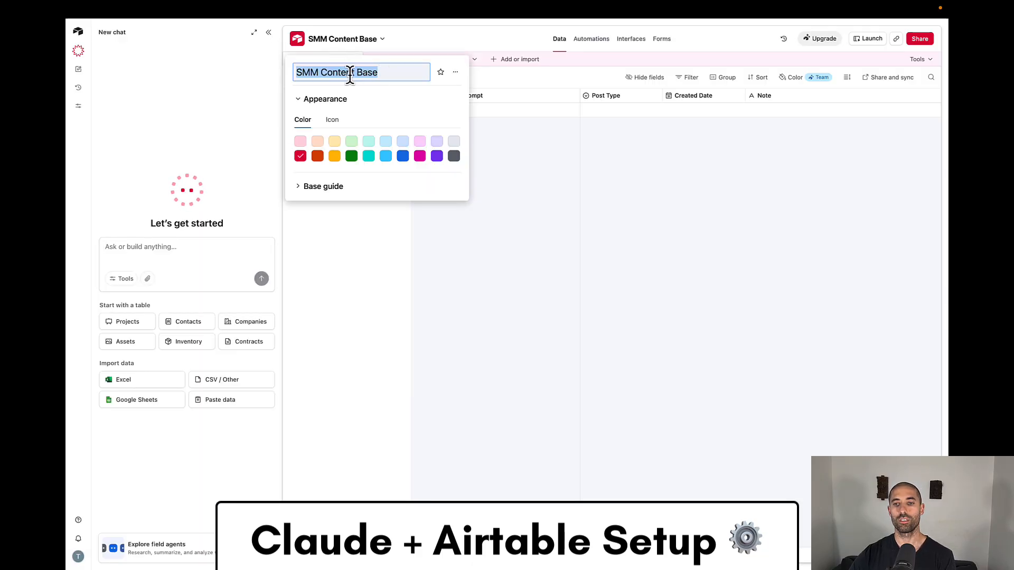
left_click(79, 34)
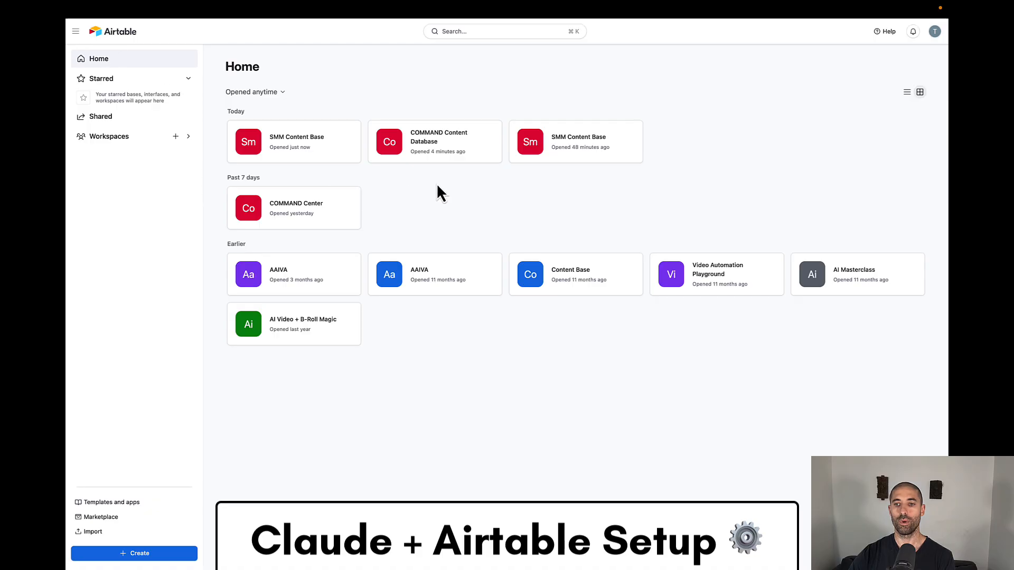
left_click(443, 152)
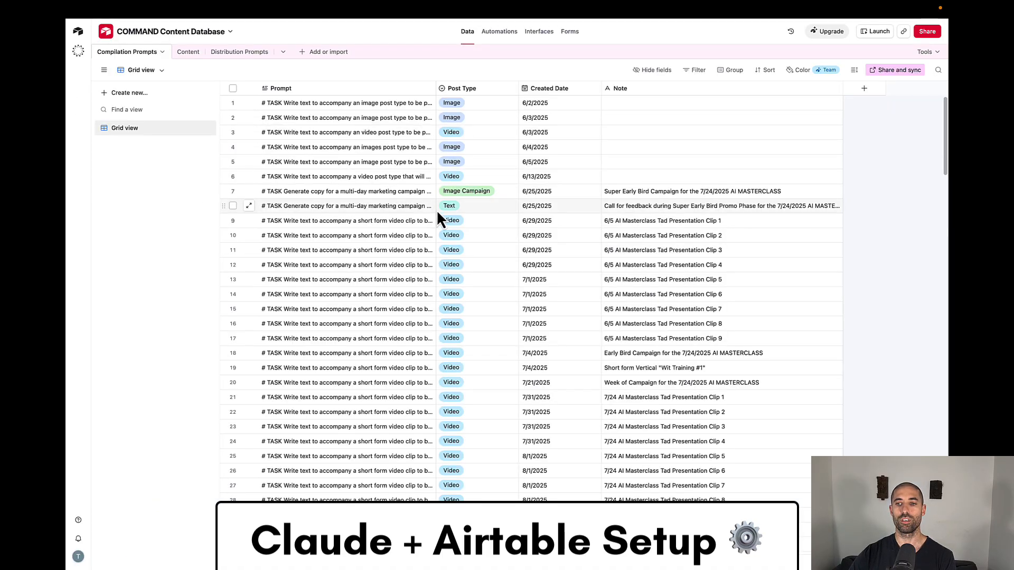
scroll(457, 264, "down", 15)
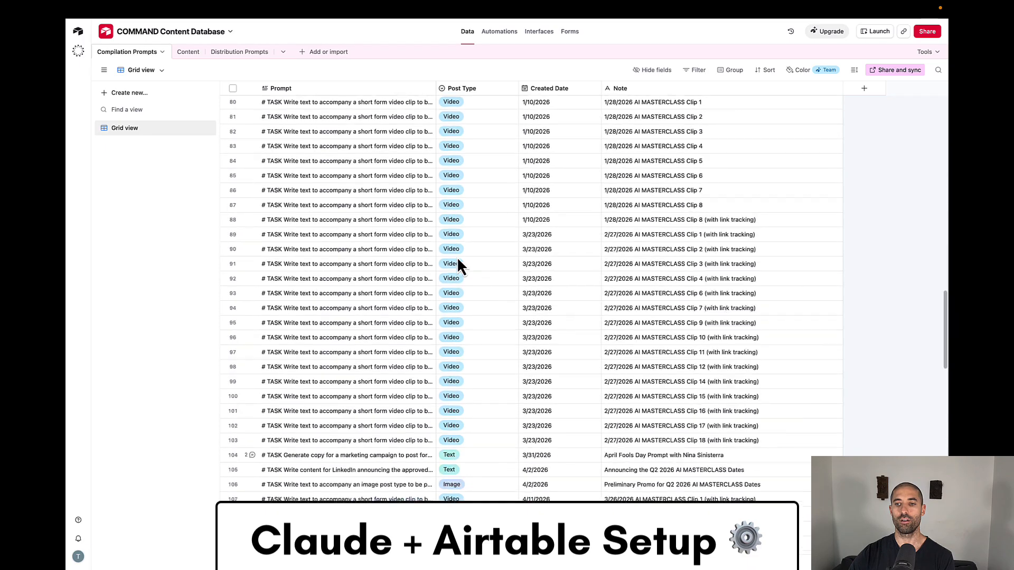
scroll(457, 264, "up", 6)
scroll(457, 256, "up", 10)
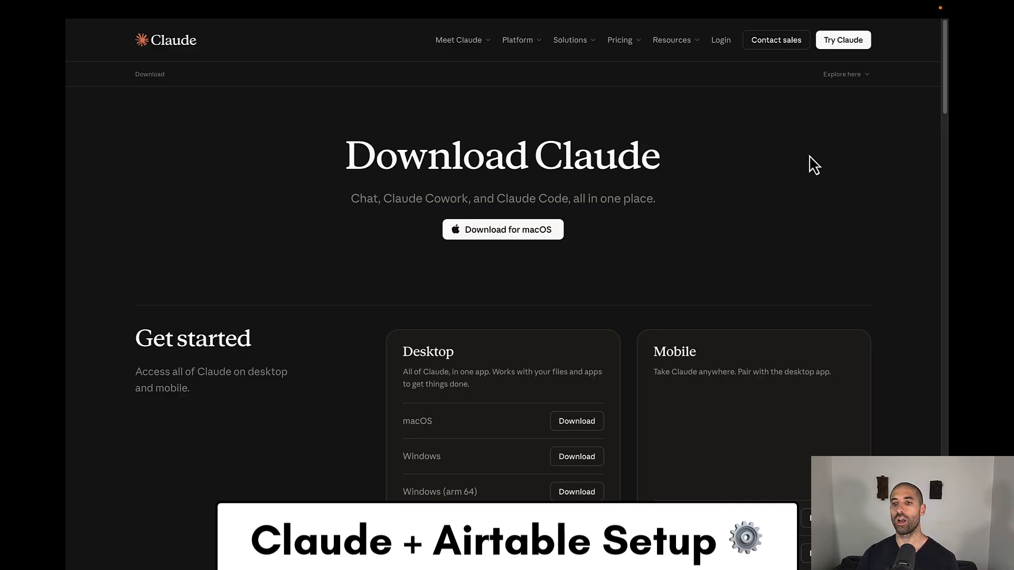
- Check Claude's web chat, return to the Download Claude page and switch to the Claude desktop app
key("ctrl+shift+Tab")
key("ctrl+shift+Tab")
key("ctrl+shift+Tab")
key("ctrl+shift+Tab")
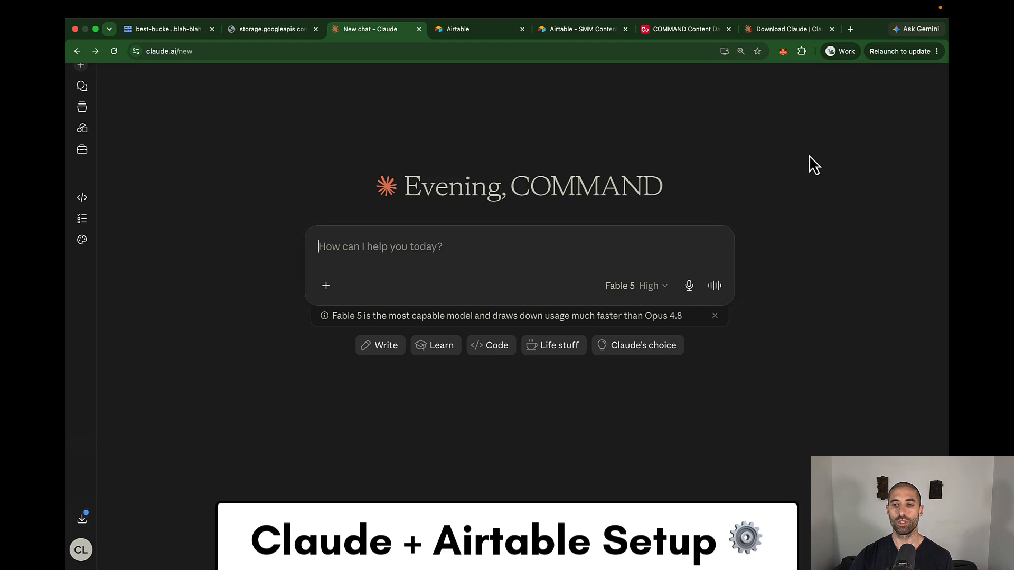
key("ctrl+Tab")
key("ctrl+Tab")
key("ctrl+Tab")
key("ctrl+Tab")
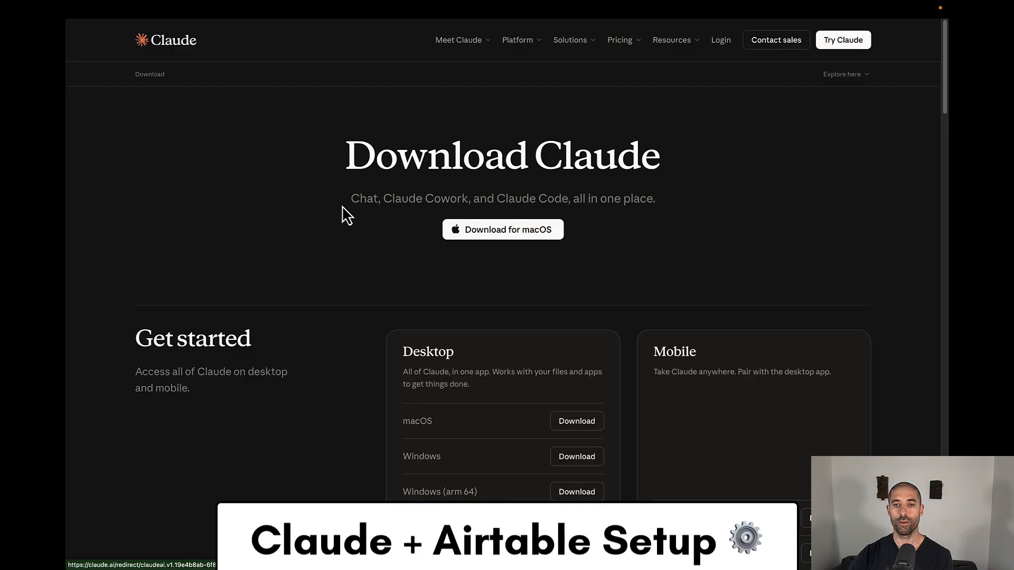
left_click(96, 31)
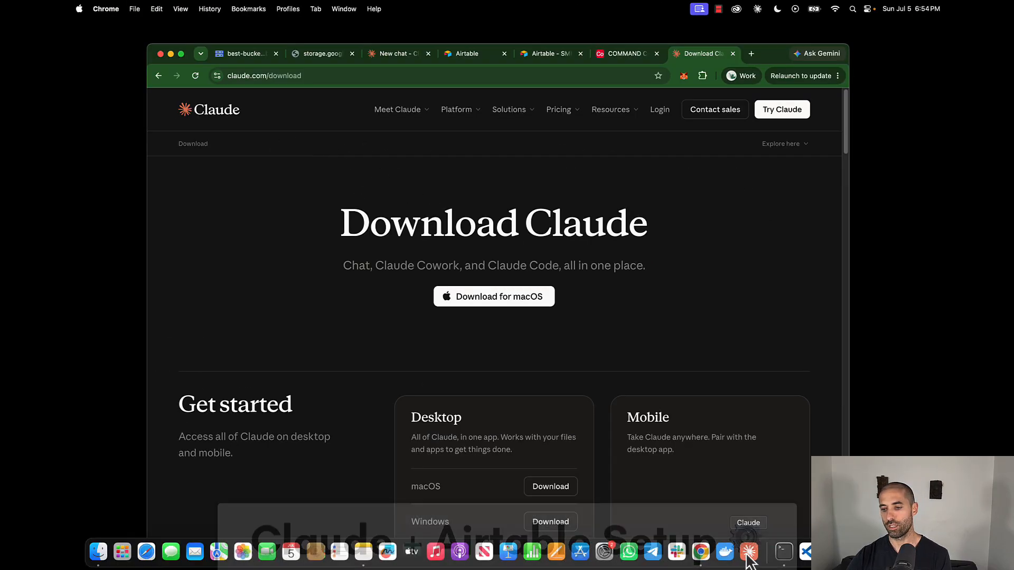
left_click(747, 551)
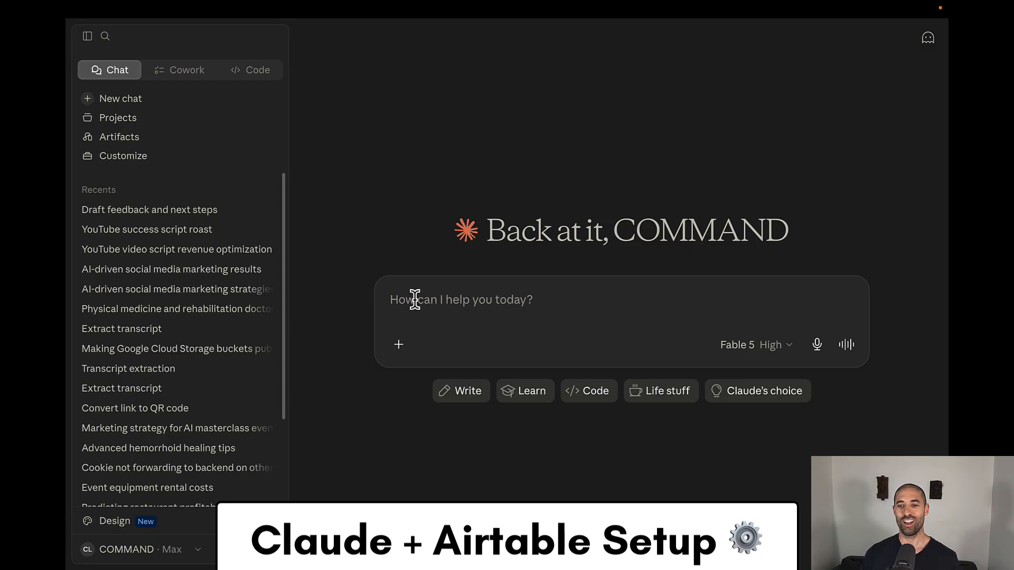
- Search the connector directory for Airtable and open the Airtable connector's details
left_click(398, 344)
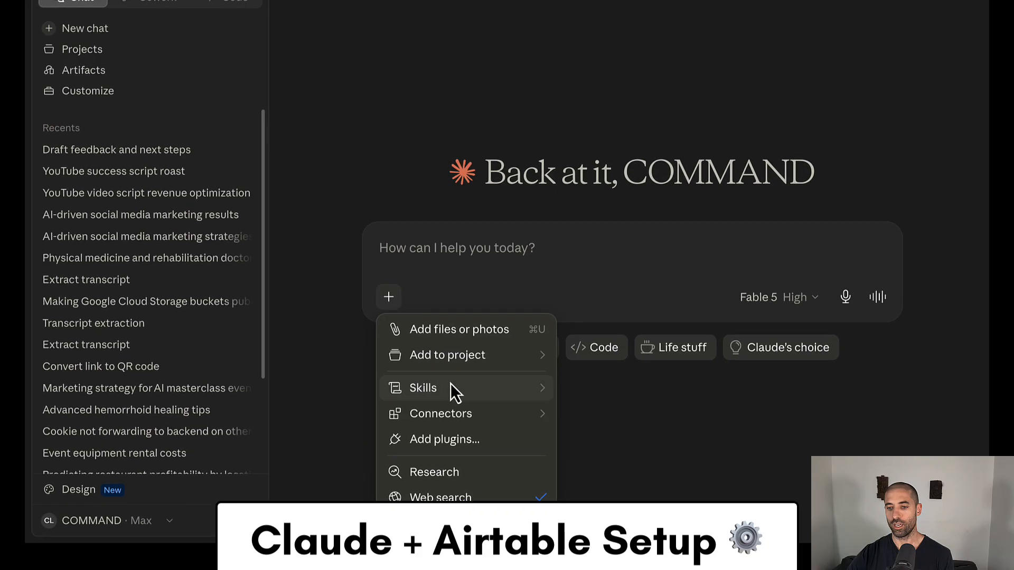
mouse_move(496, 434)
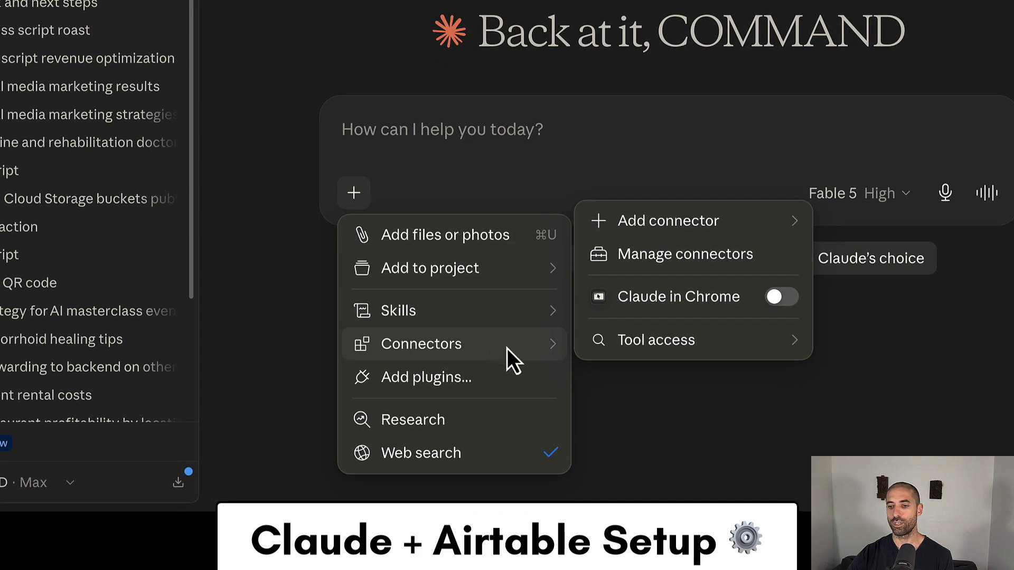
mouse_move(690, 226)
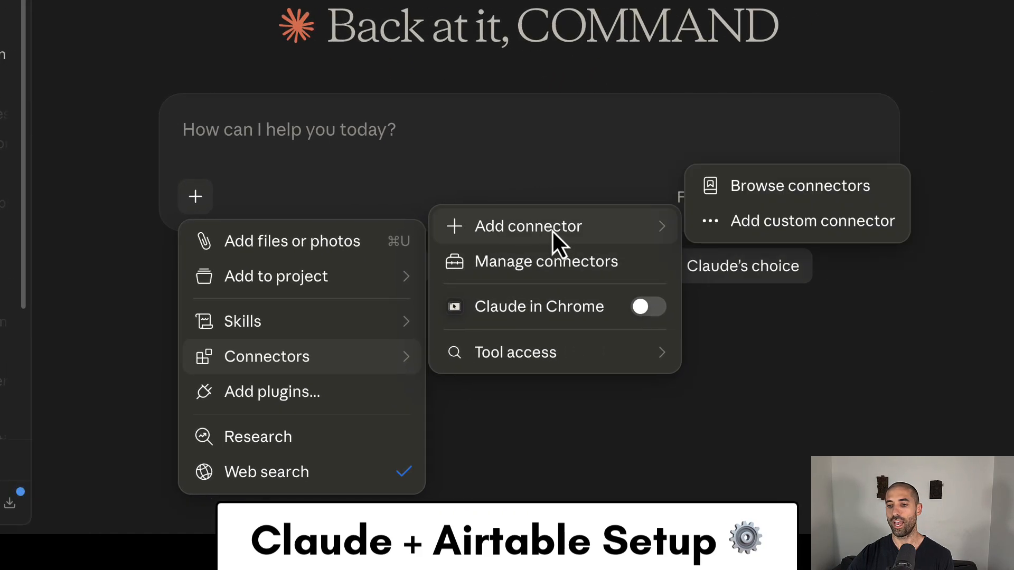
left_click(760, 189)
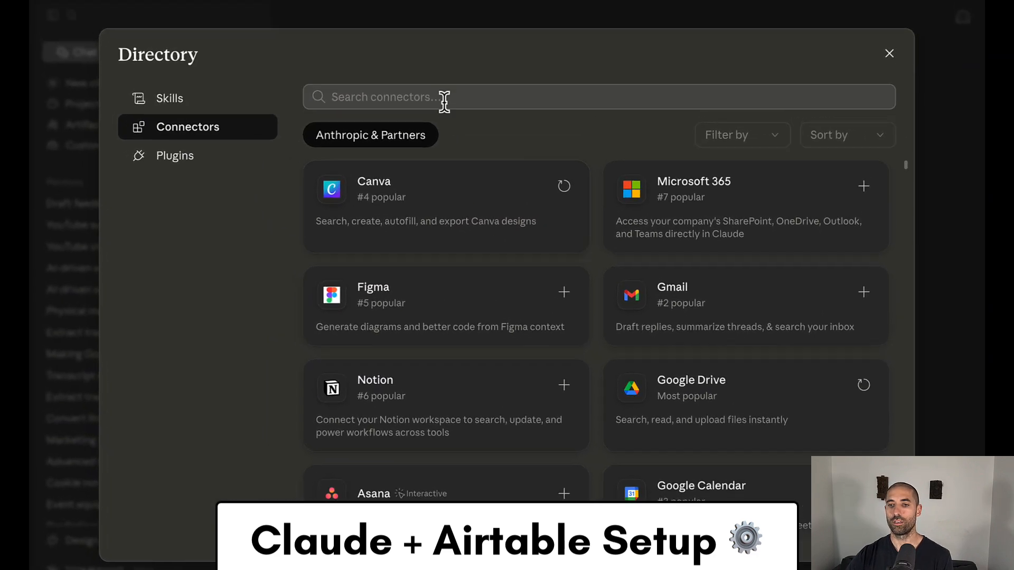
left_click(443, 100)
type("Airtable")
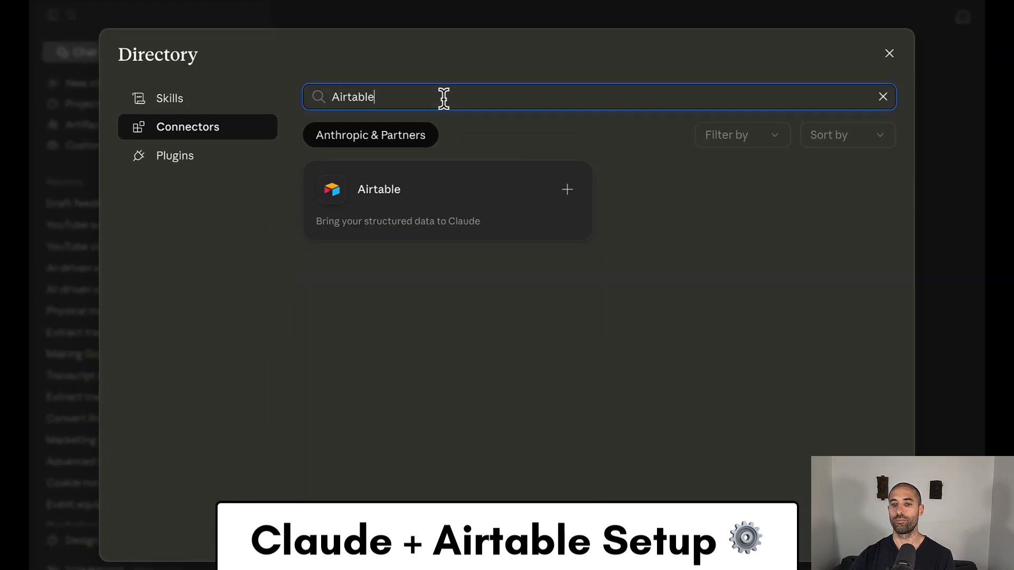
left_click(451, 195)
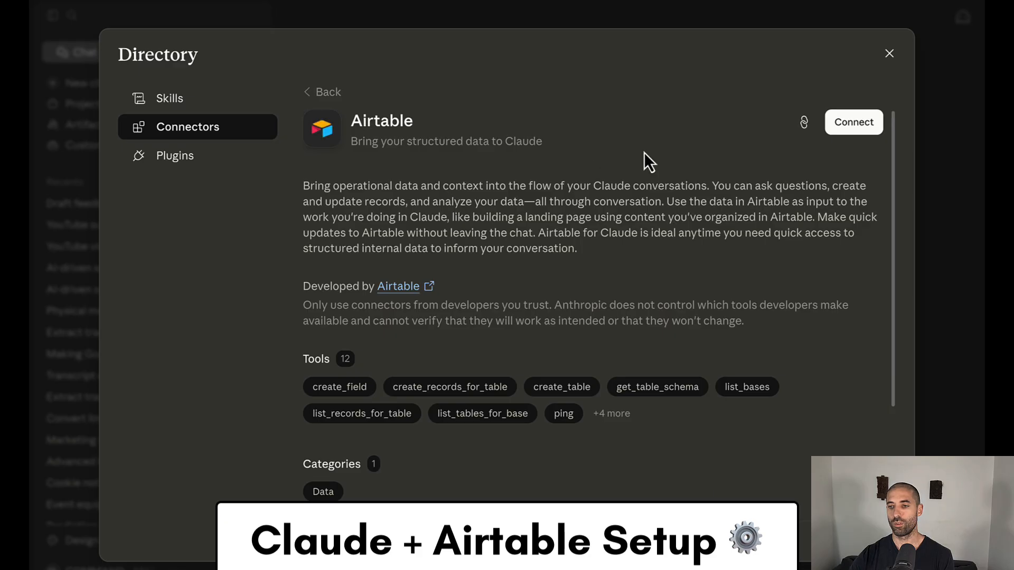
- Connect Airtable to Claude with custom access to the COMMAND Content Database, and check the chat's connectors
left_click(852, 124)
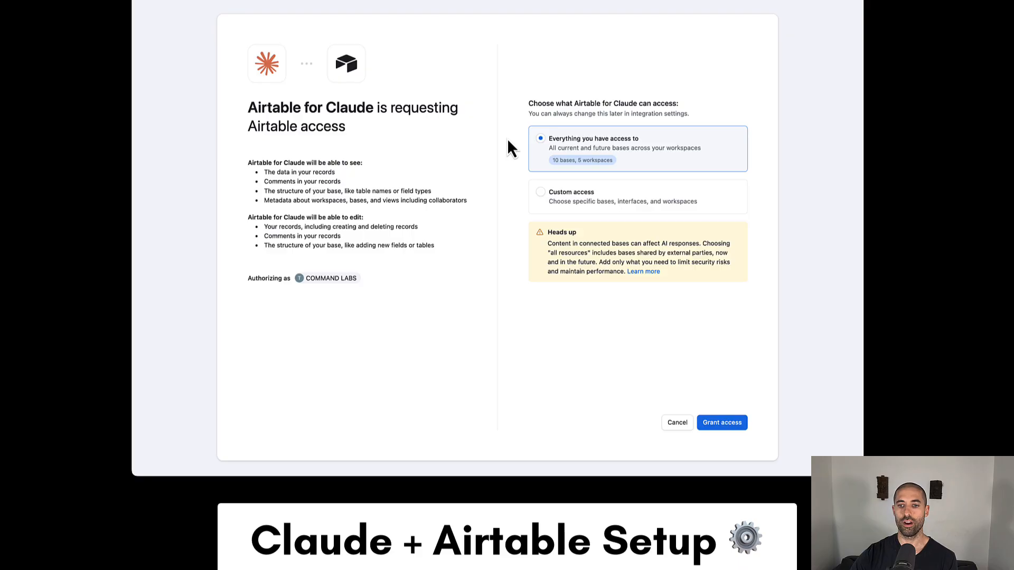
left_click(542, 200)
left_click(580, 221)
scroll(602, 267, "down", 3)
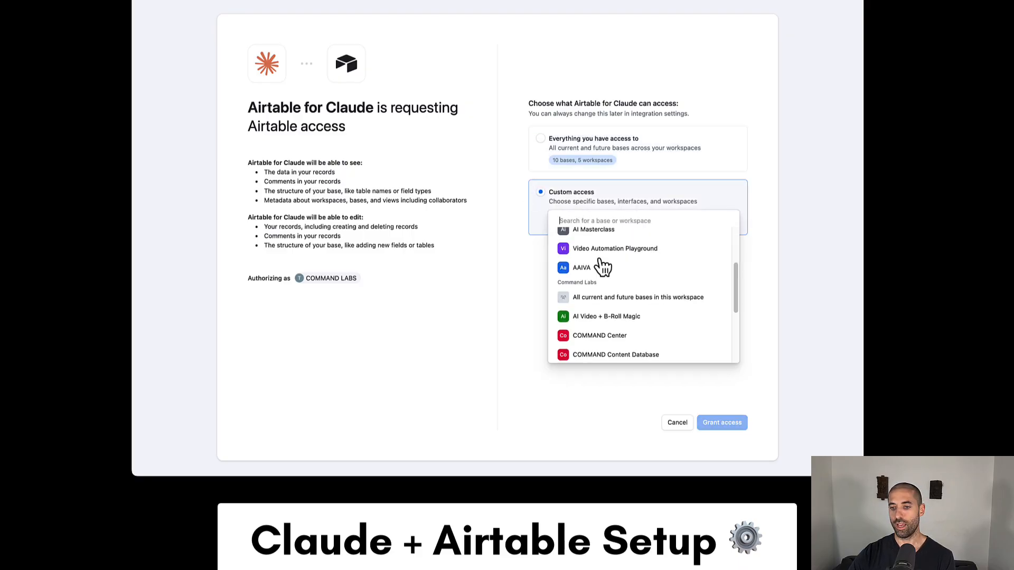
scroll(602, 266, "down", 2)
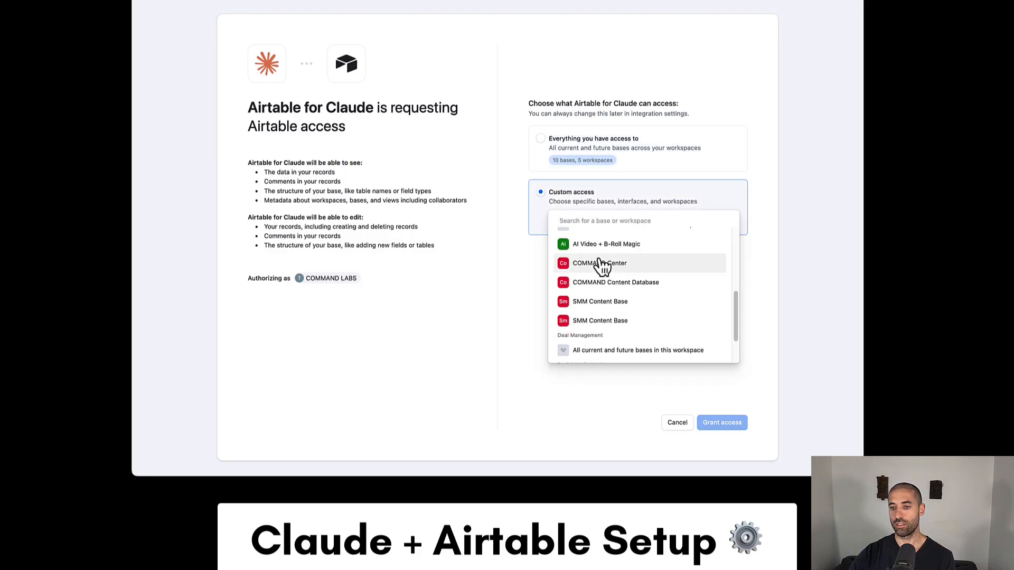
left_click(676, 285)
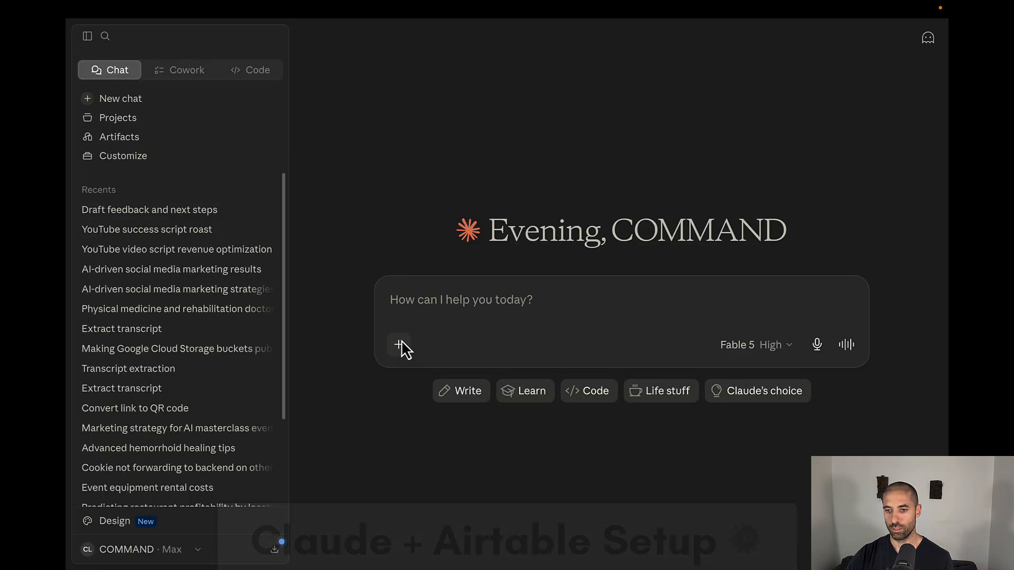
left_click(399, 344)
mouse_move(457, 448)
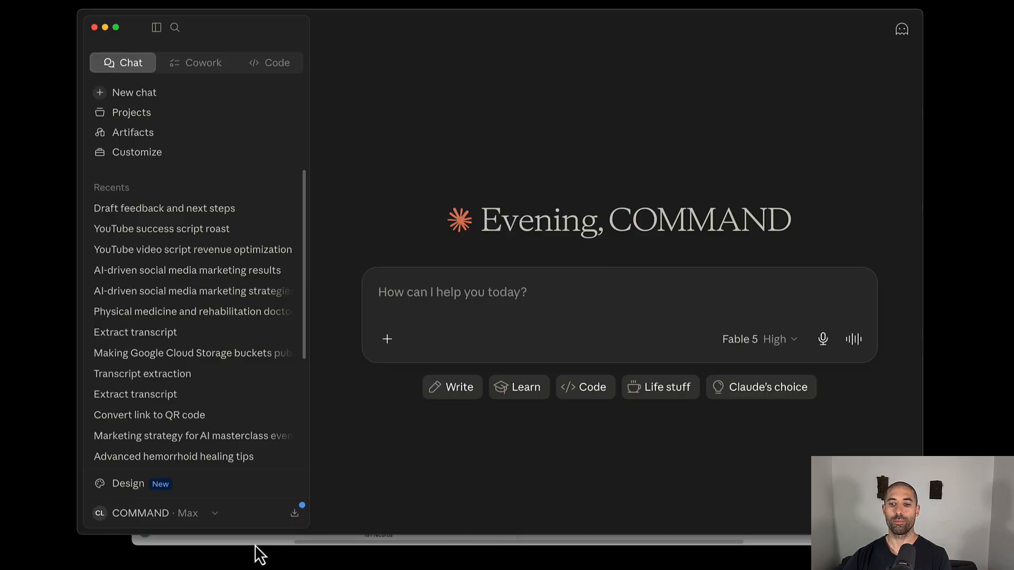
- Switch to the COMMAND Content Database in Airtable and look through its Content, Distribution Prompts and Compilation Prompts tables
left_click(255, 543)
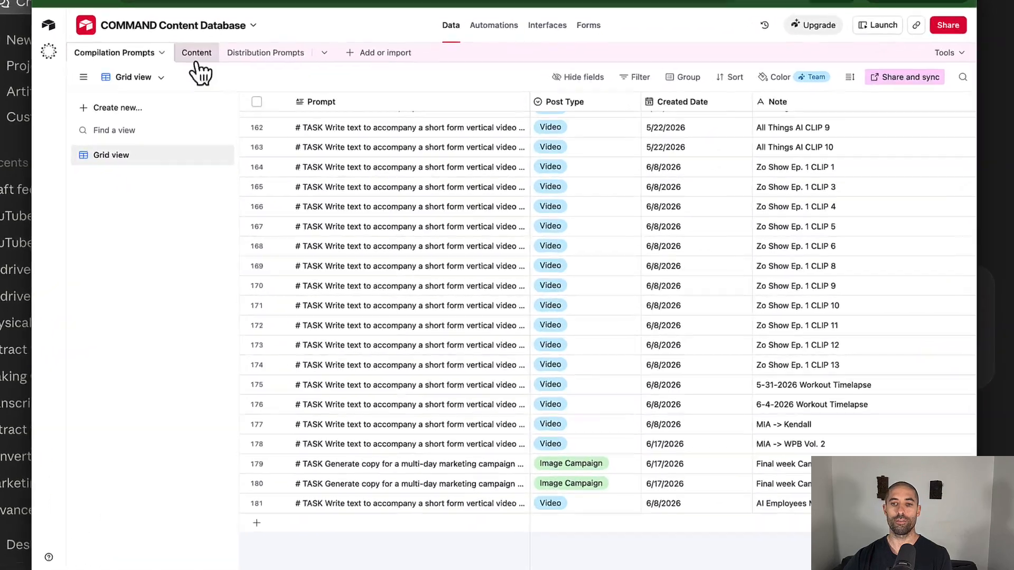
left_click(259, 102)
left_click(239, 53)
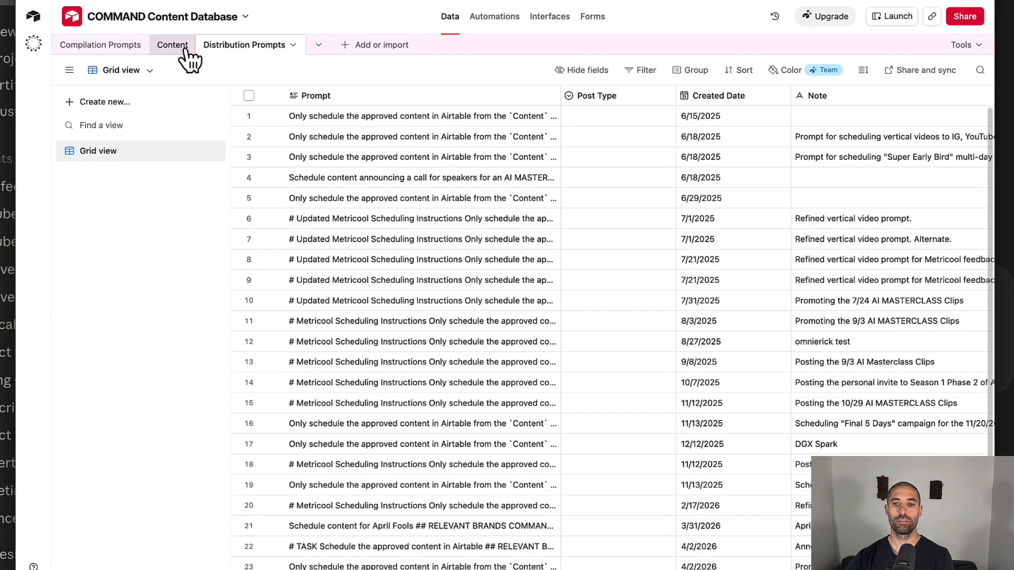
left_click(115, 53)
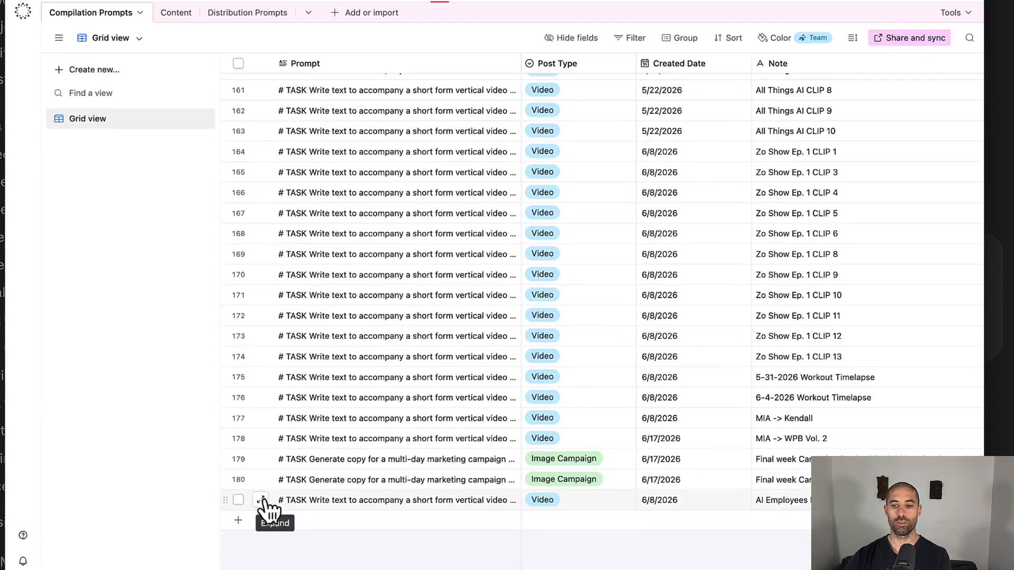
- Read the prompt in the last Compilation Prompts record and open its CTA link to the AI Content MASTERCLASS event page
left_click(262, 500)
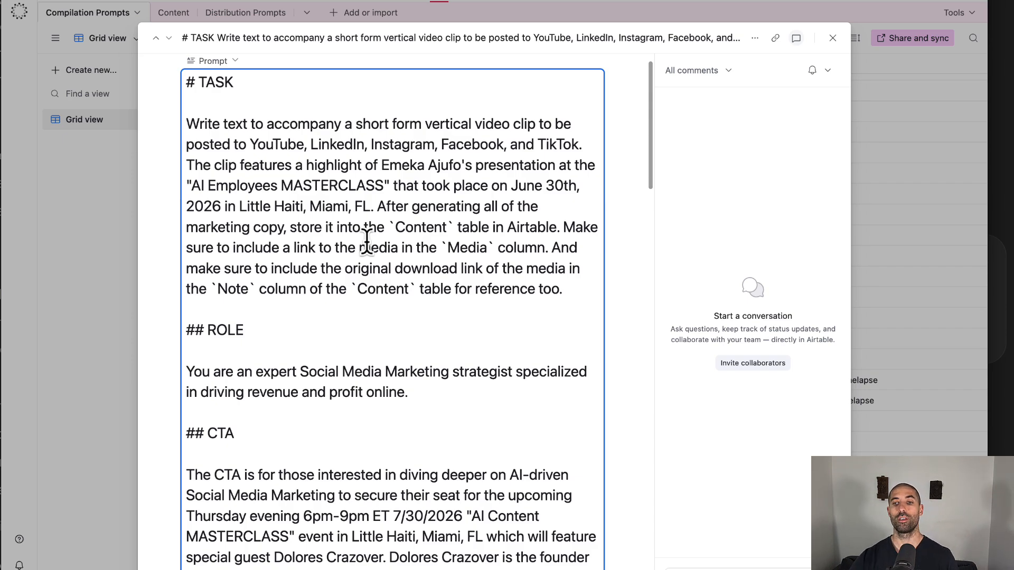
scroll(349, 261, "down", 3)
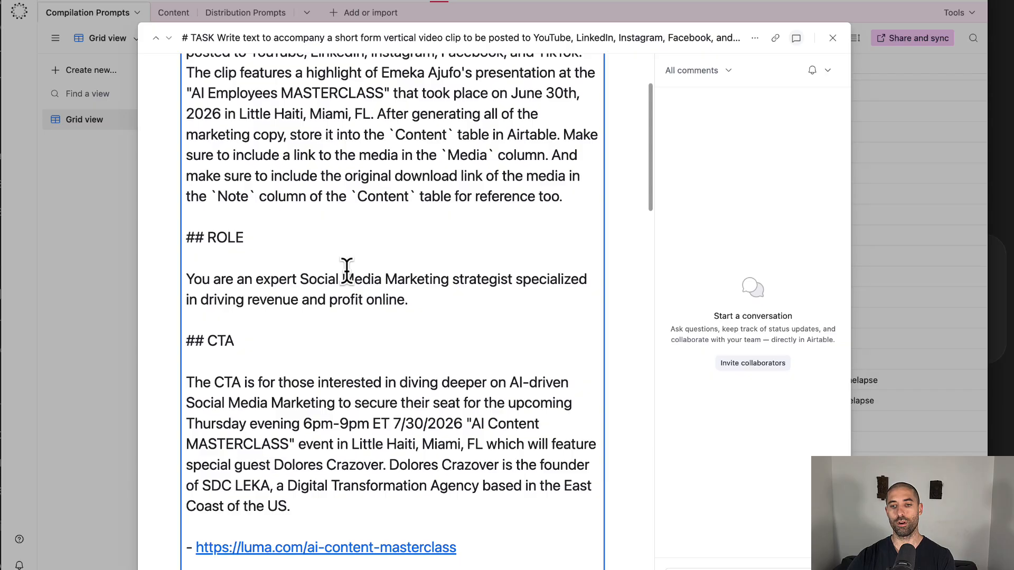
scroll(346, 269, "down", 15)
scroll(346, 269, "up", 20)
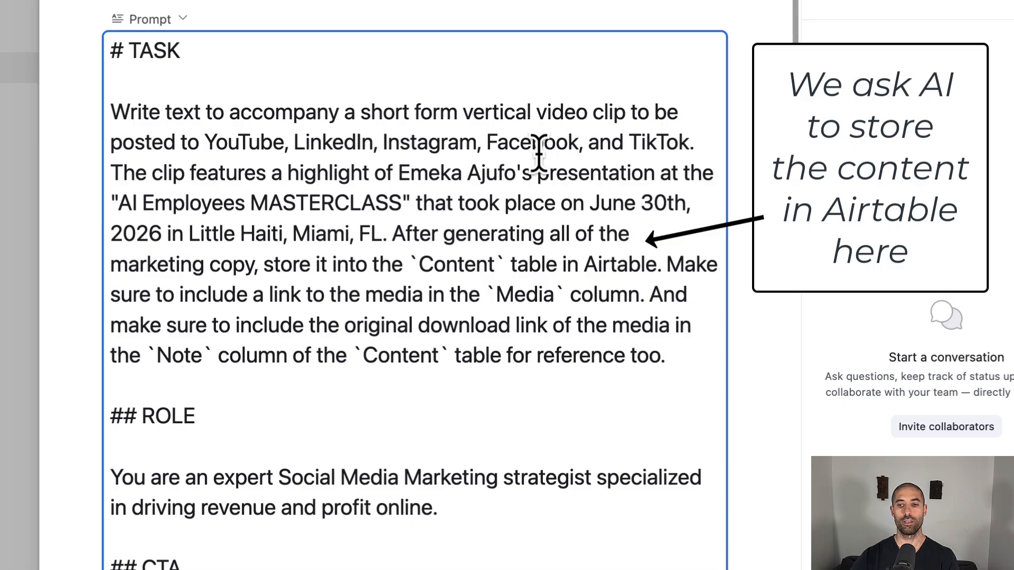
scroll(308, 253, "down", 5)
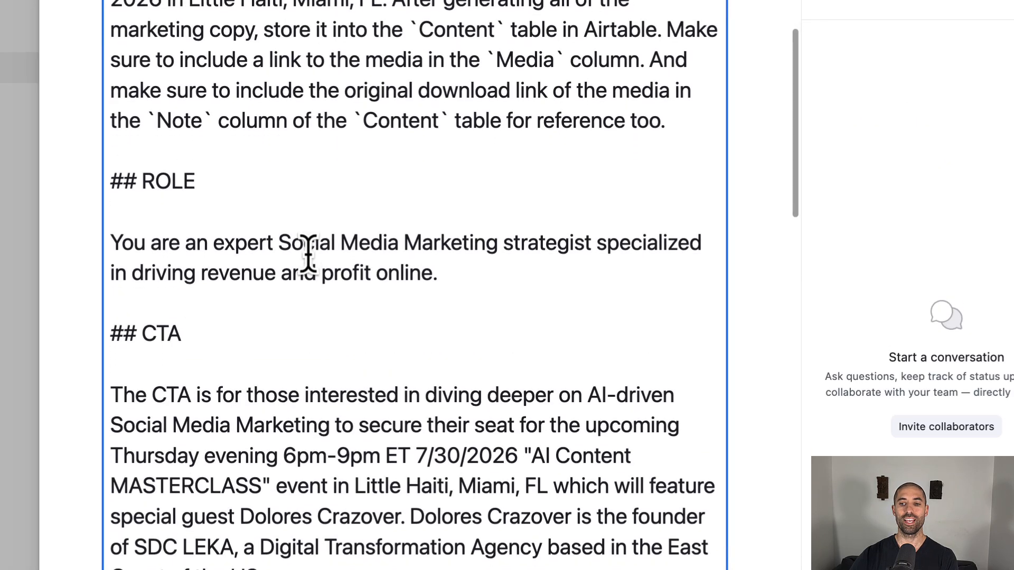
scroll(307, 254, "down", 1)
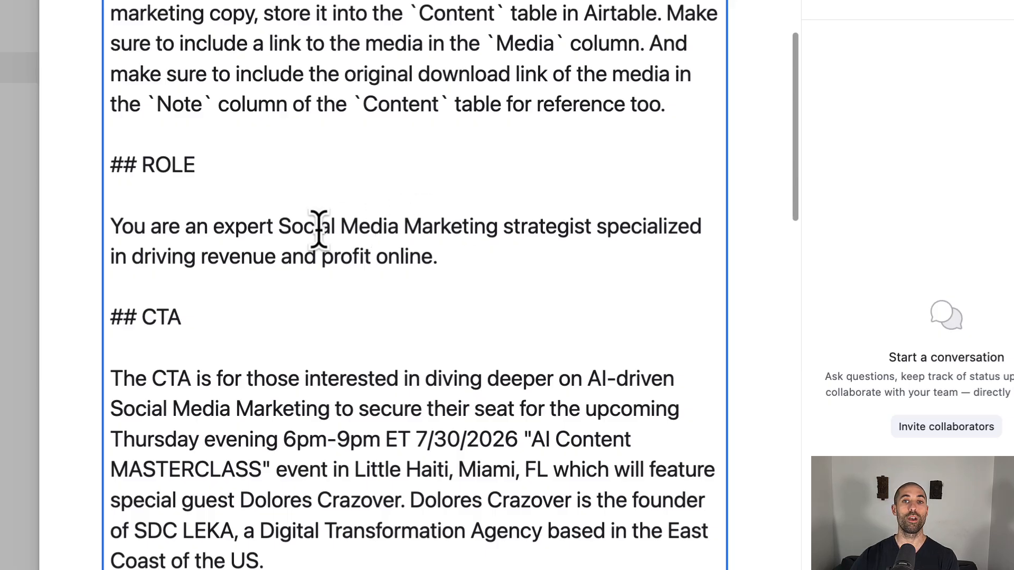
scroll(319, 227, "down", 6)
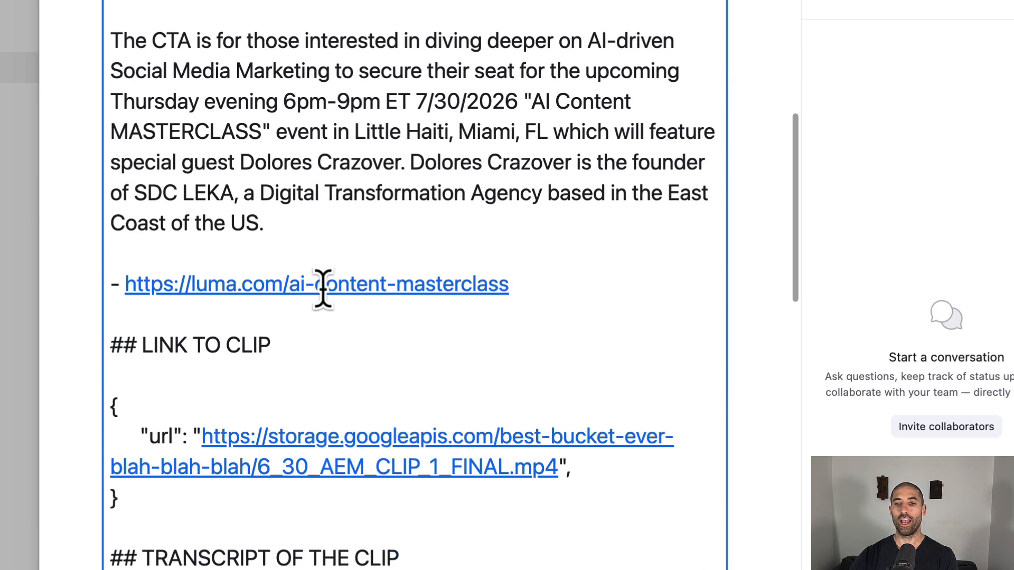
left_click(244, 283)
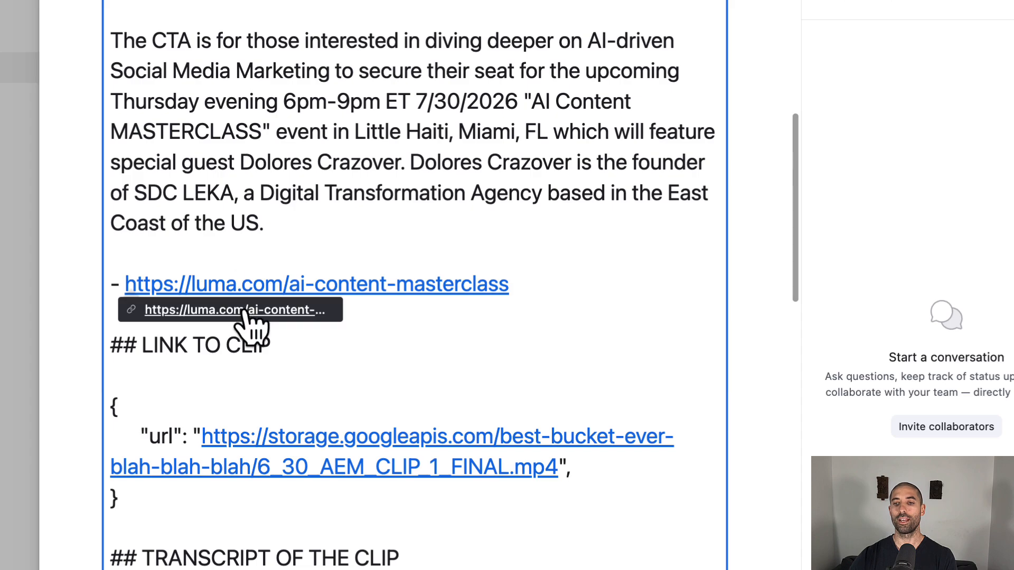
left_click(248, 309)
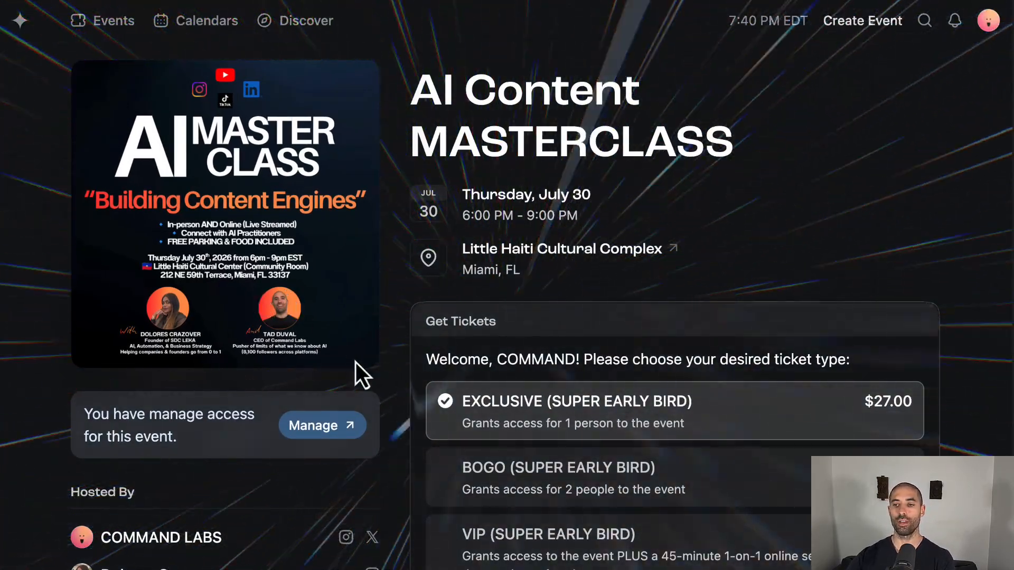
- Look over the AI Content MASTERCLASS event page, close it and return to the prompt's link-to-clip section
scroll(376, 385, "down", 9)
scroll(372, 371, "up", 9)
key("super+w")
scroll(349, 365, "down", 1)
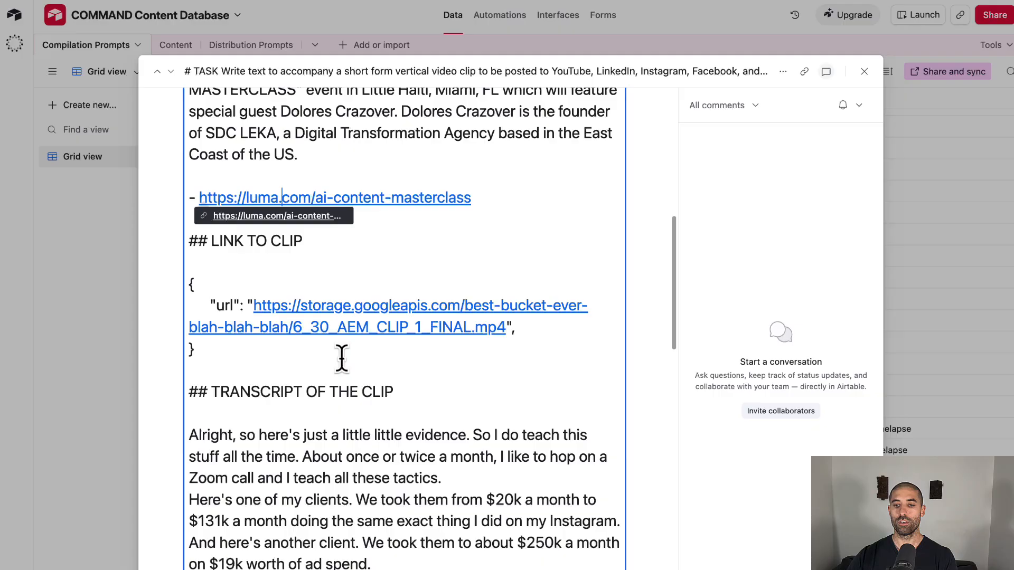
- Open the prompt's storage link to 6_30_AEM_CLIP_1_FINAL.mp4, preview the video and close it
left_click(335, 326)
left_click(278, 325)
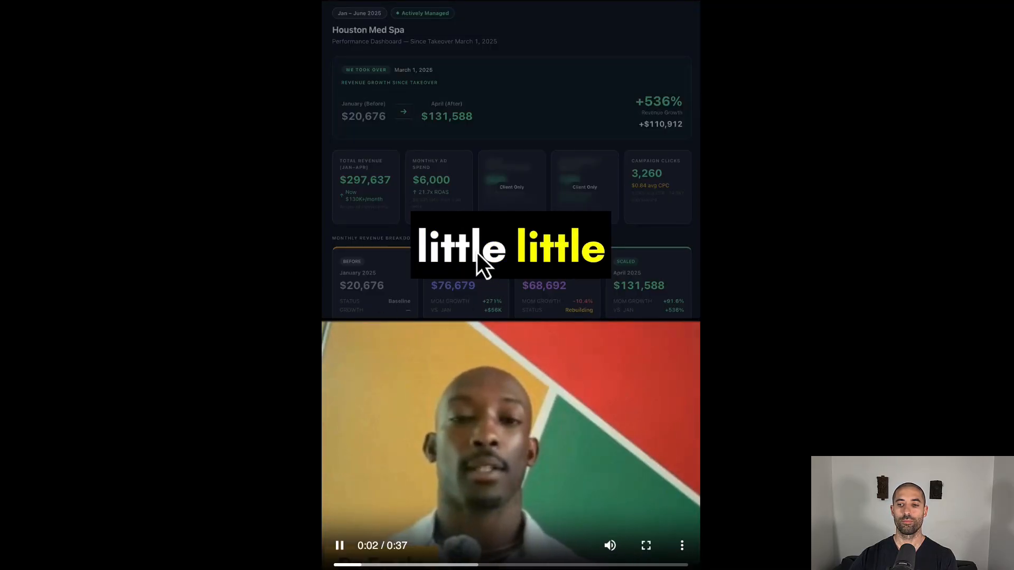
key("super+w")
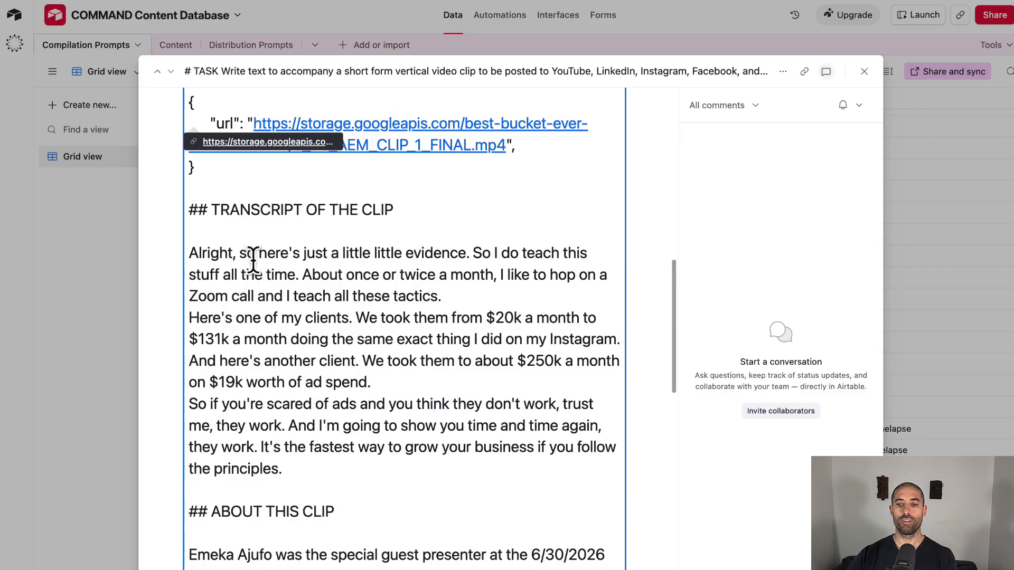
- Read the prompt's clip transcript, About This Clip, General Requirements and Output Schema sections
scroll(257, 267, "down", 6)
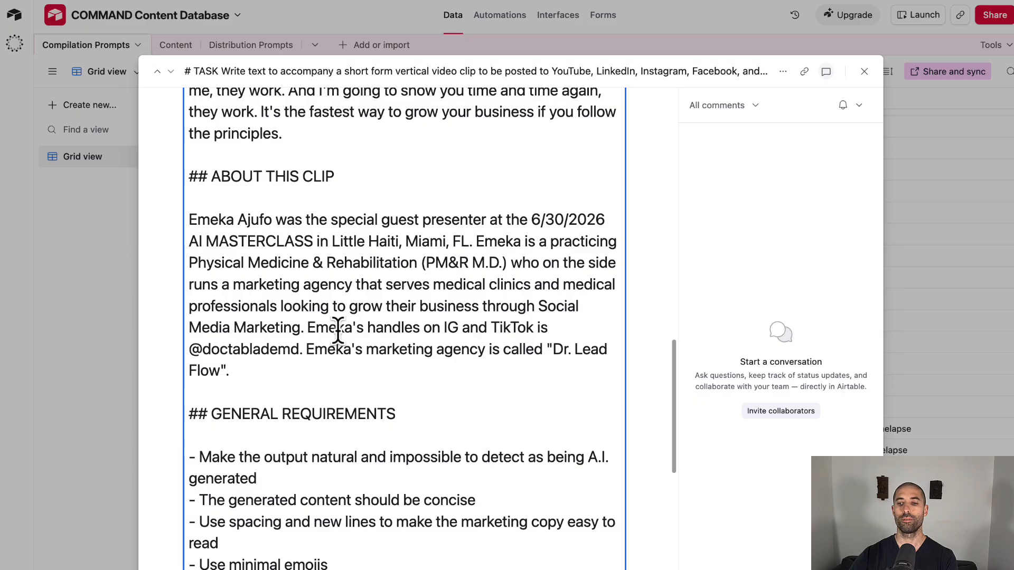
scroll(337, 329, "down", 2)
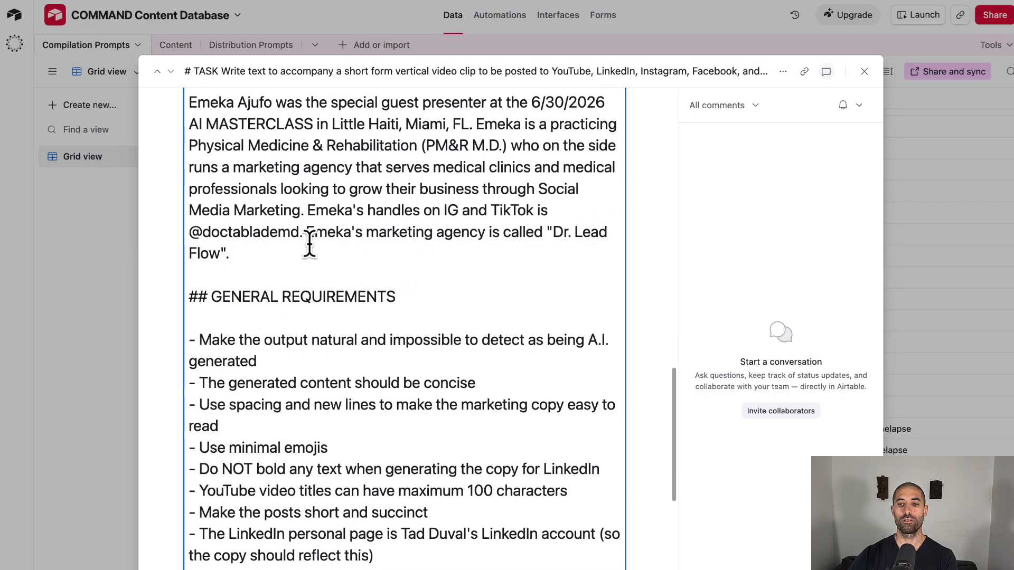
scroll(428, 357, "down", 6)
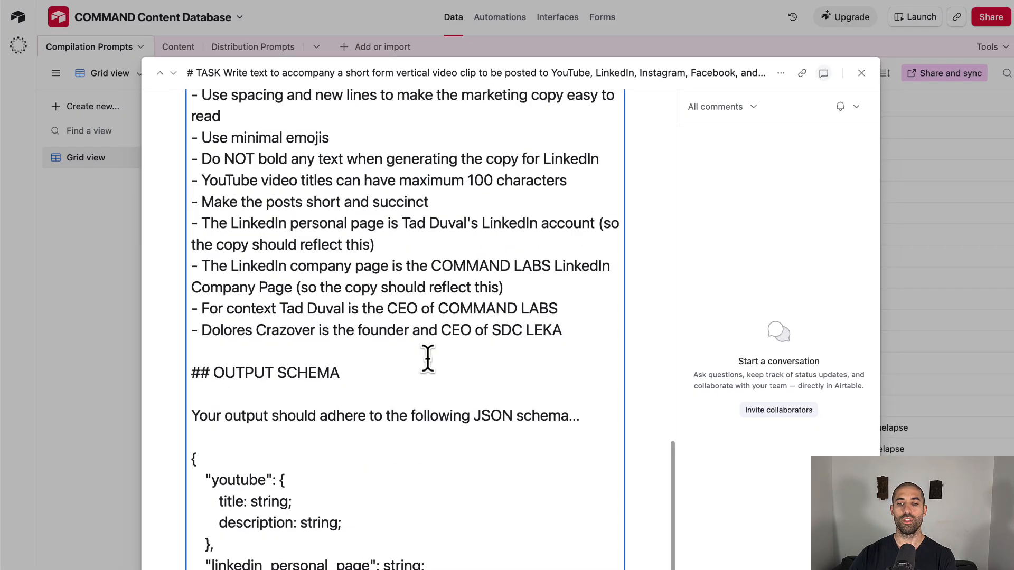
scroll(428, 353, "up", 7)
scroll(430, 344, "up", 11)
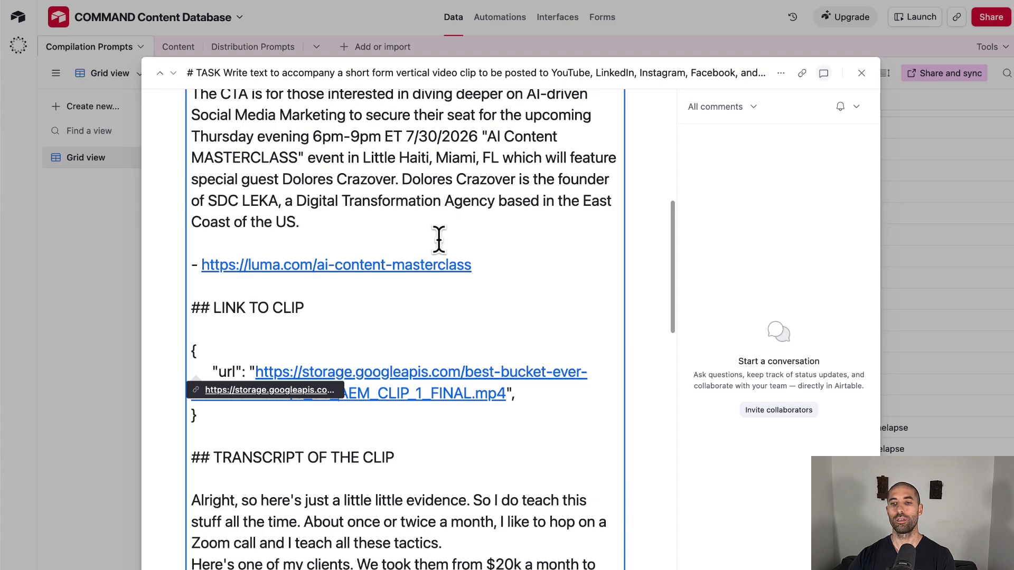
- Copy the whole compilation prompt from Airtable and submit it in a new Claude chat
key("super+a")
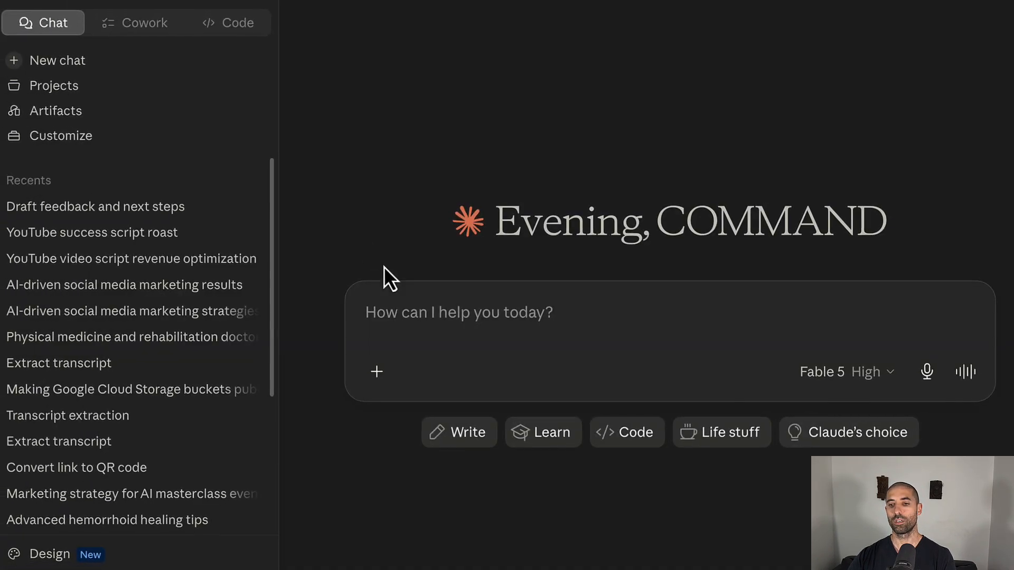
key("super+v")
key("Return")
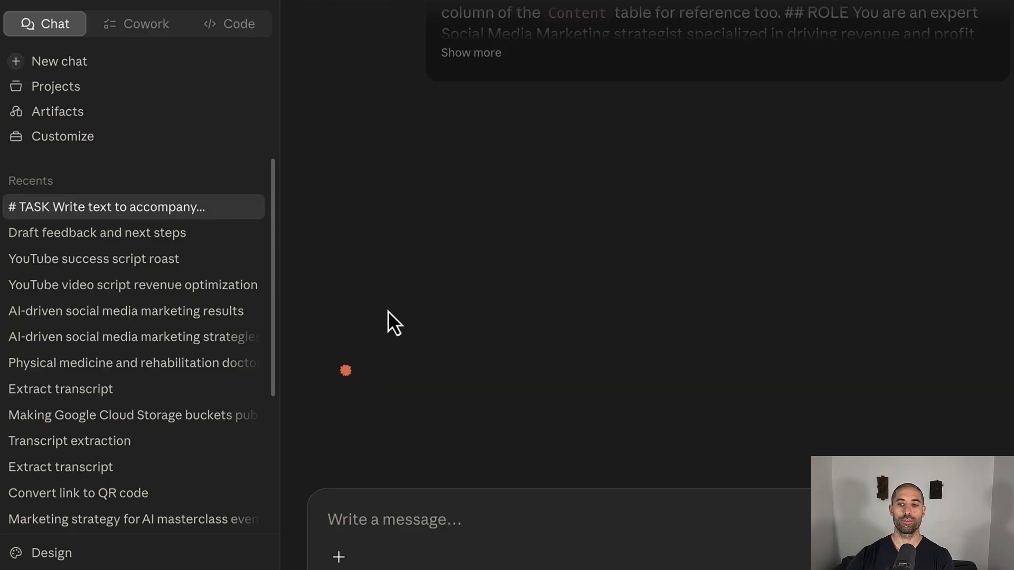
- Switch to Airtable, close the prompt record and show the Content table, and review Claude's generated JSON copy in the chat
key("super+Tab")
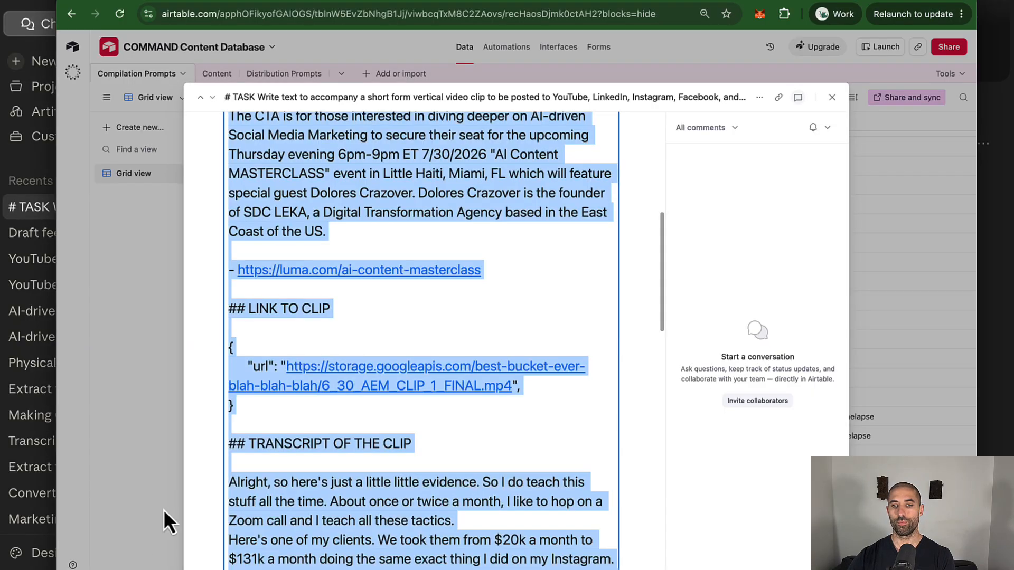
left_click(139, 342)
left_click(213, 76)
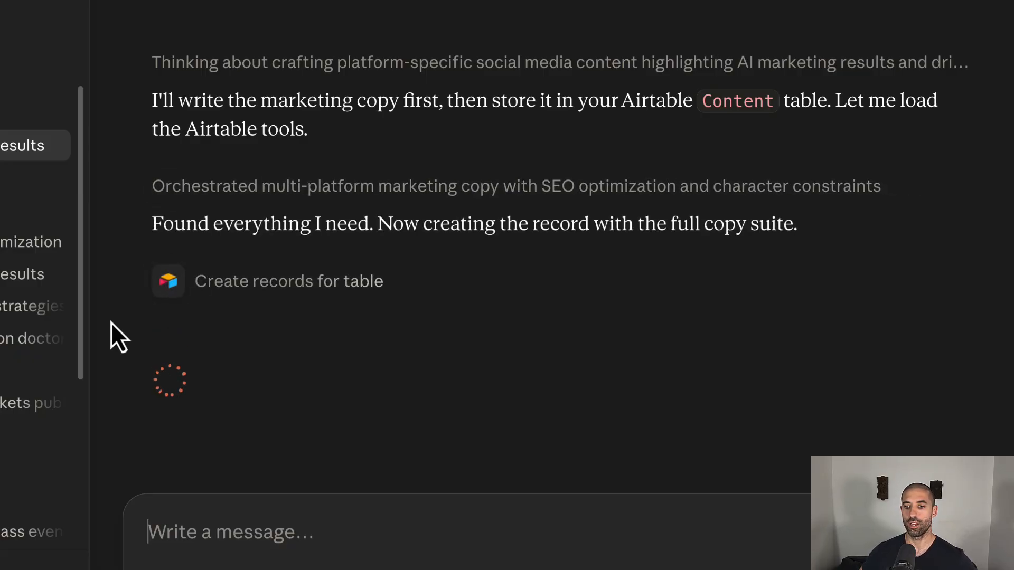
scroll(143, 323, "down", 8)
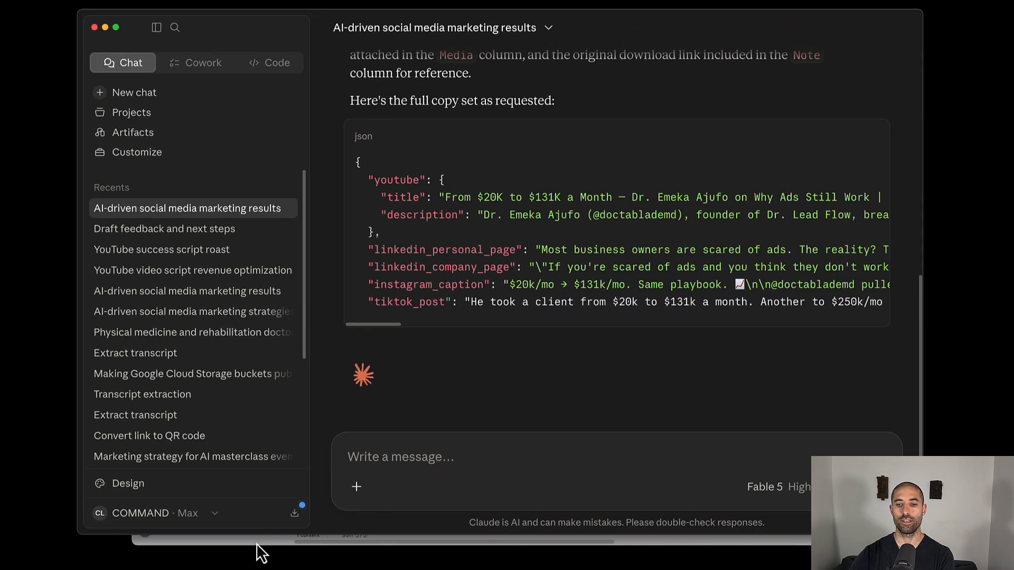
- Return to Airtable's Content table and expand its record to review the note, post type and Instagram caption
left_click(256, 543)
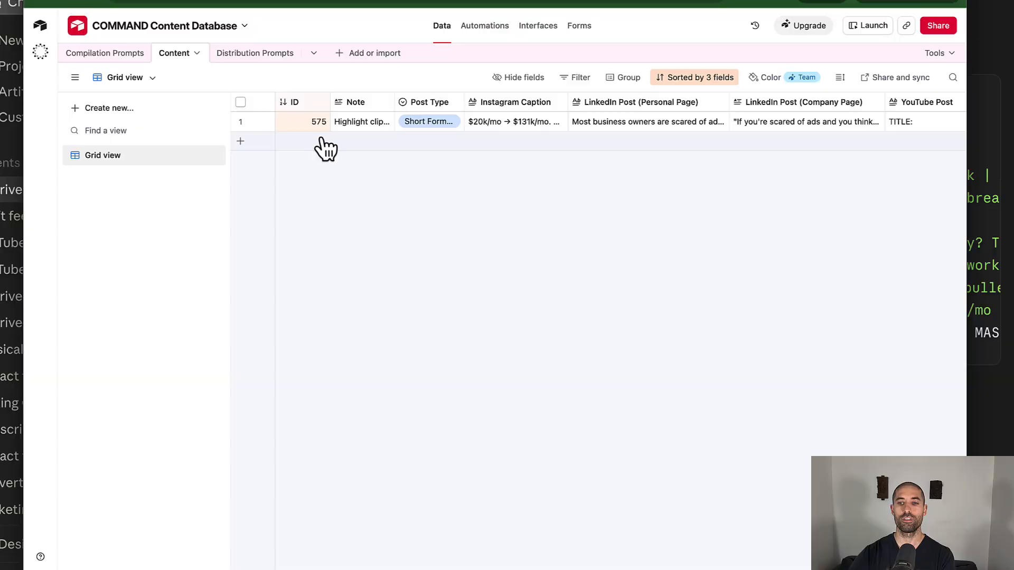
left_click(265, 123)
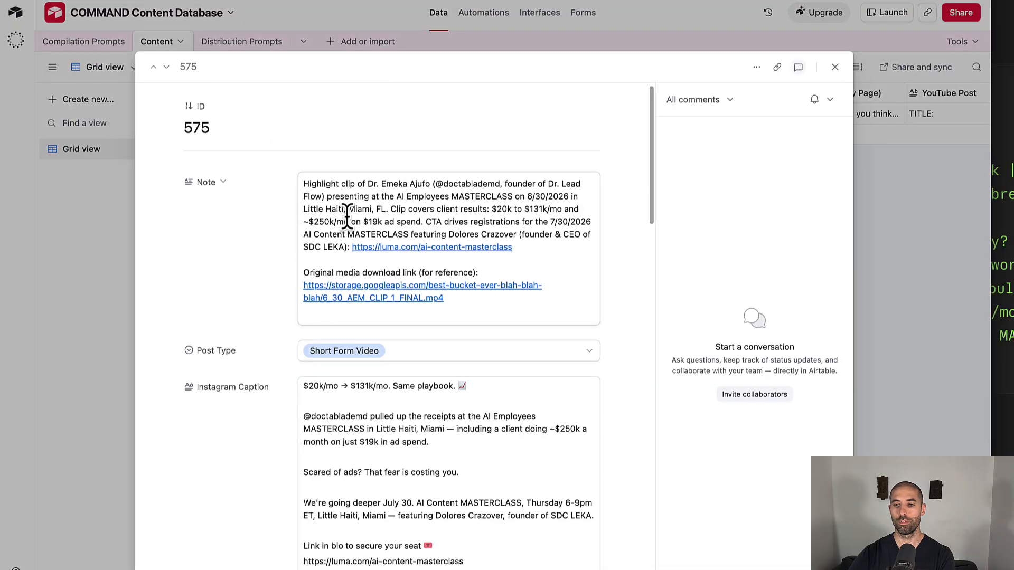
scroll(347, 215, "down", 3)
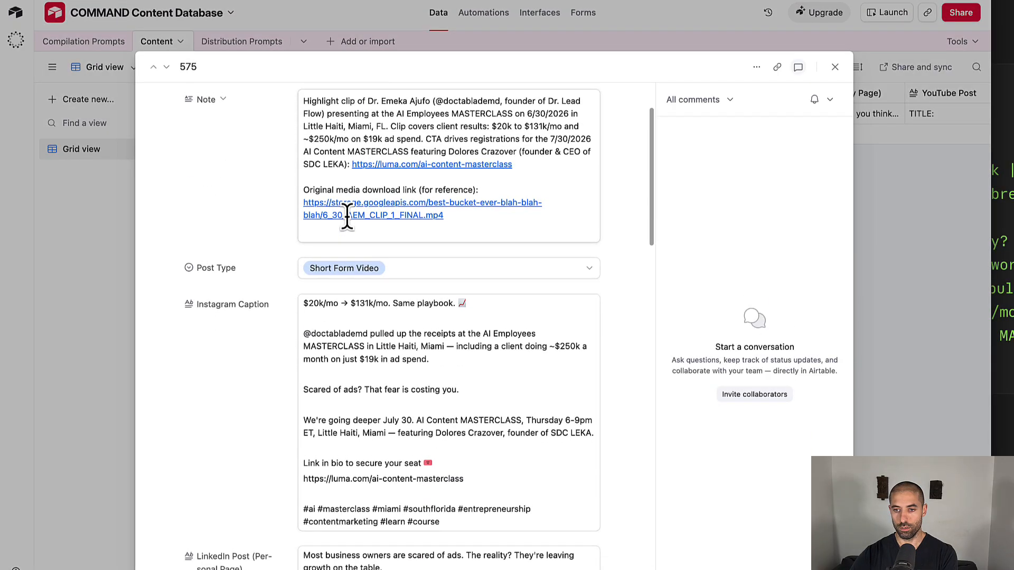
scroll(348, 221, "up", 2)
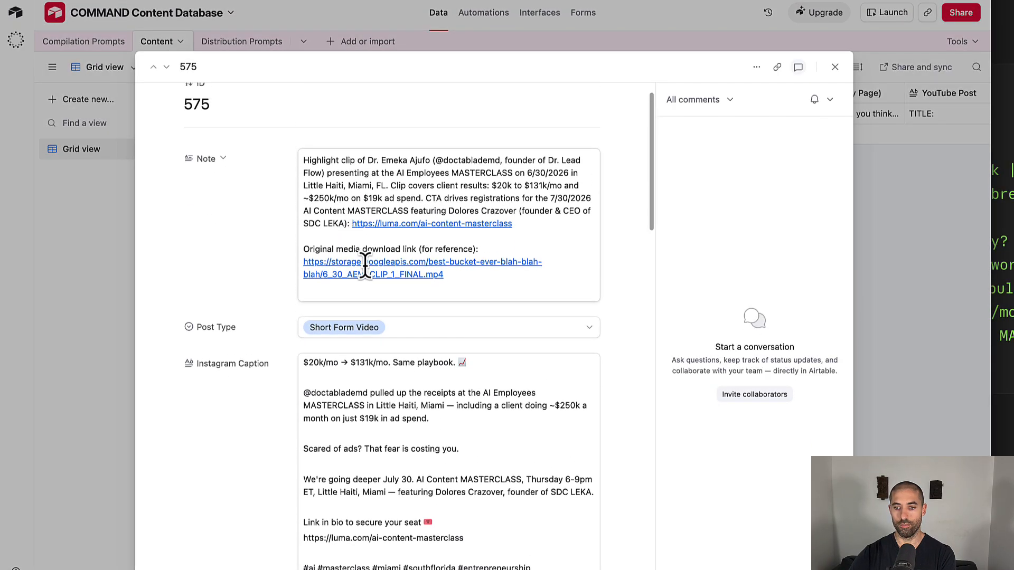
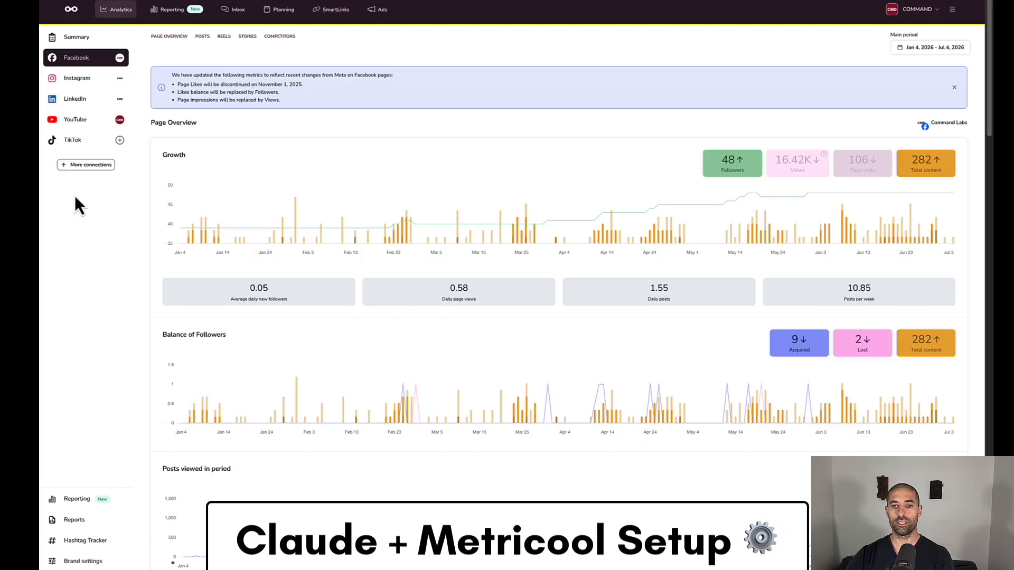
left_click(82, 165)
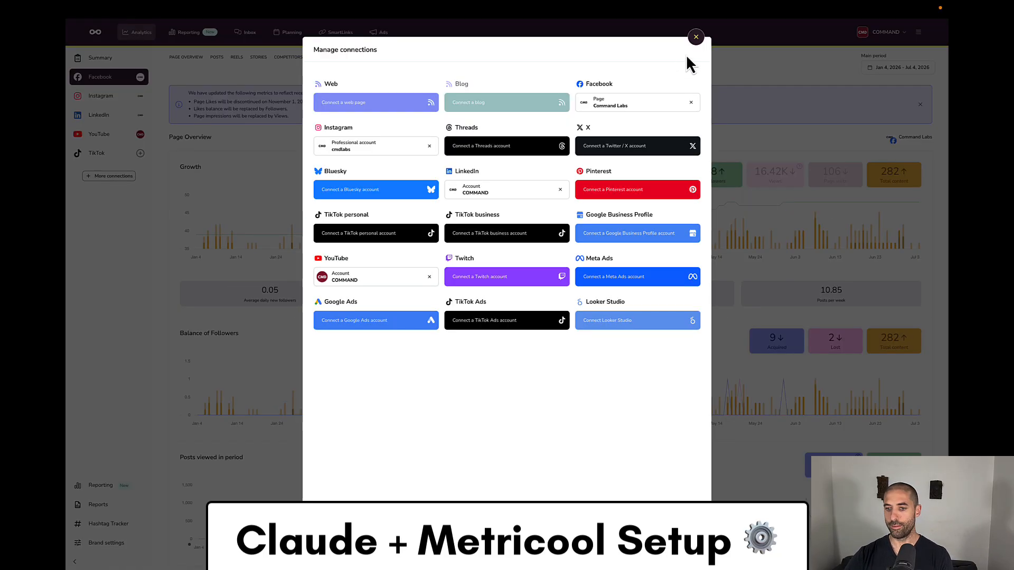
left_click(696, 37)
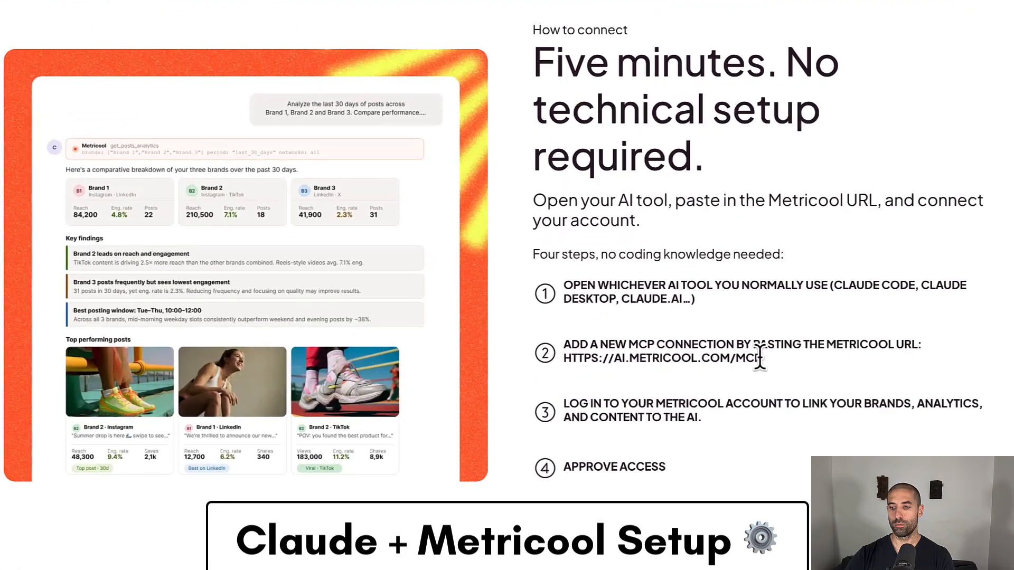
left_click_drag(693, 368, 571, 364)
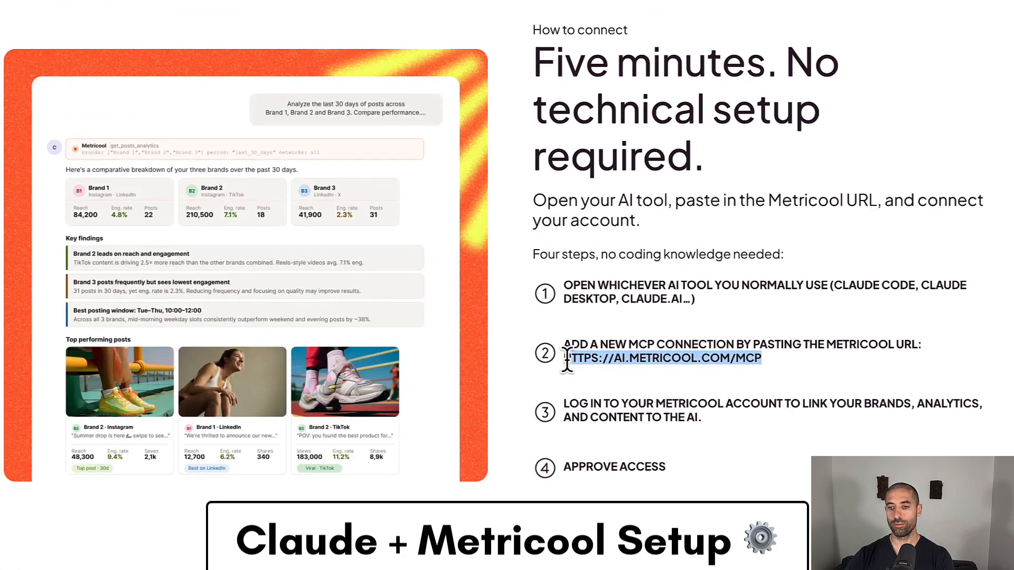
- Switch to Claude and search the connector directory for Metricool, closing the directory when finished
key("super+Tab")
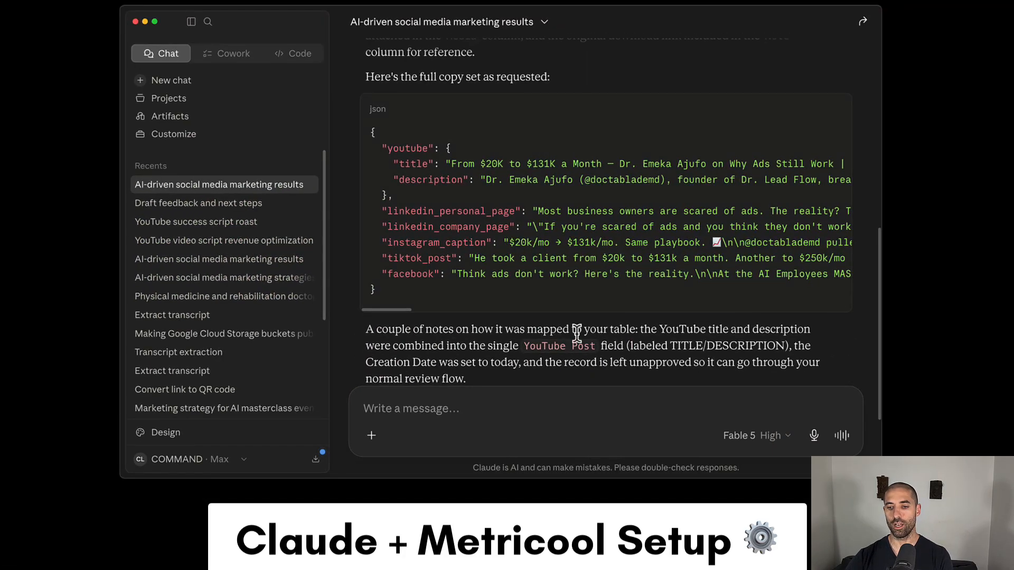
left_click(332, 491)
mouse_move(455, 340)
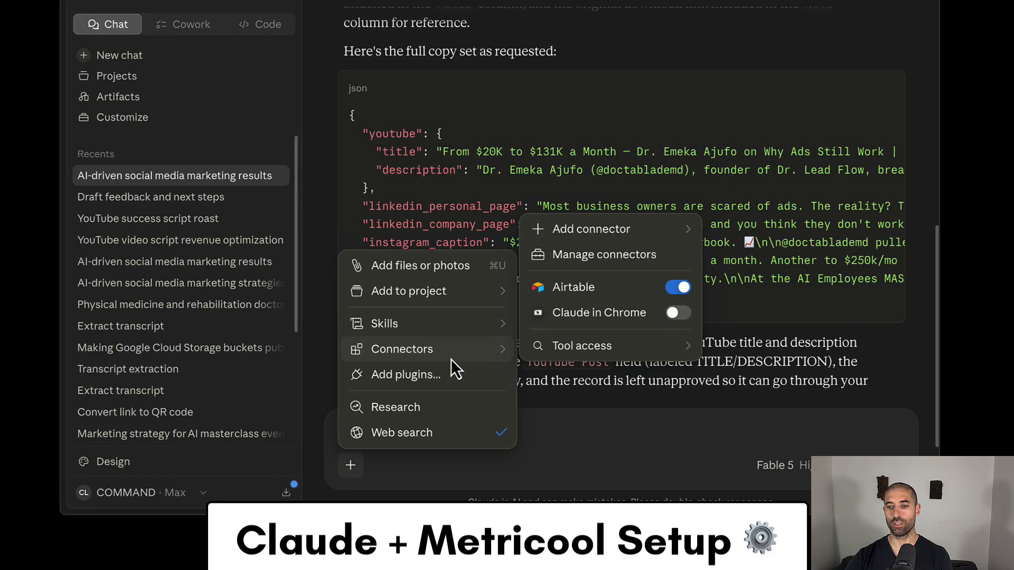
mouse_move(660, 229)
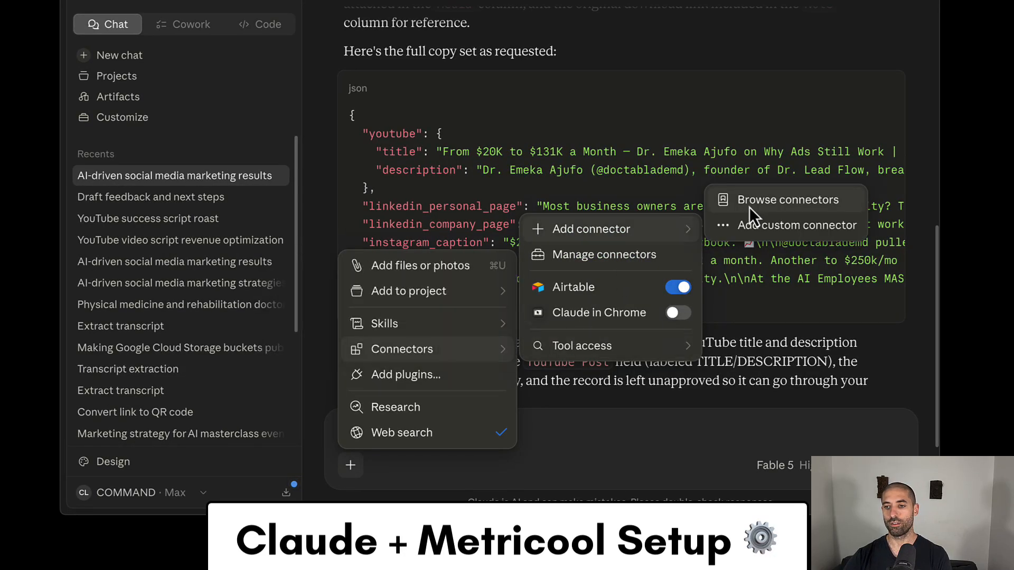
left_click(750, 202)
left_click(478, 64)
type("Metricool")
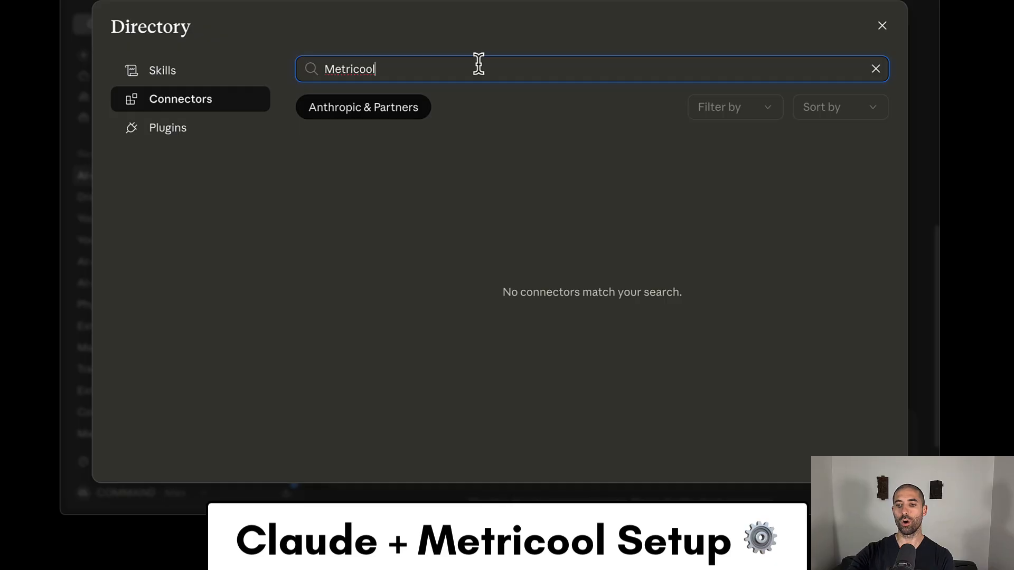
left_click(882, 26)
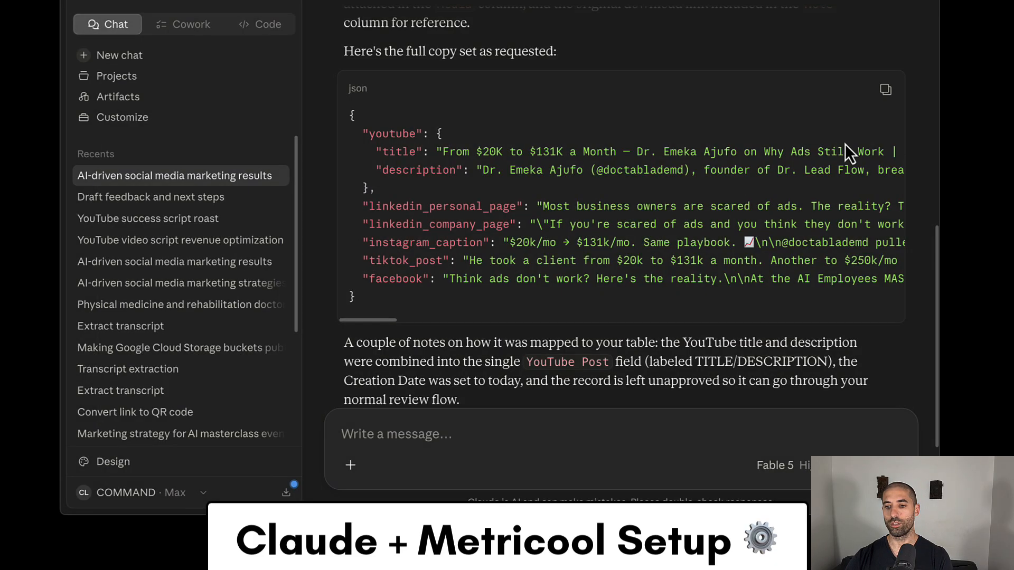
left_click(350, 464)
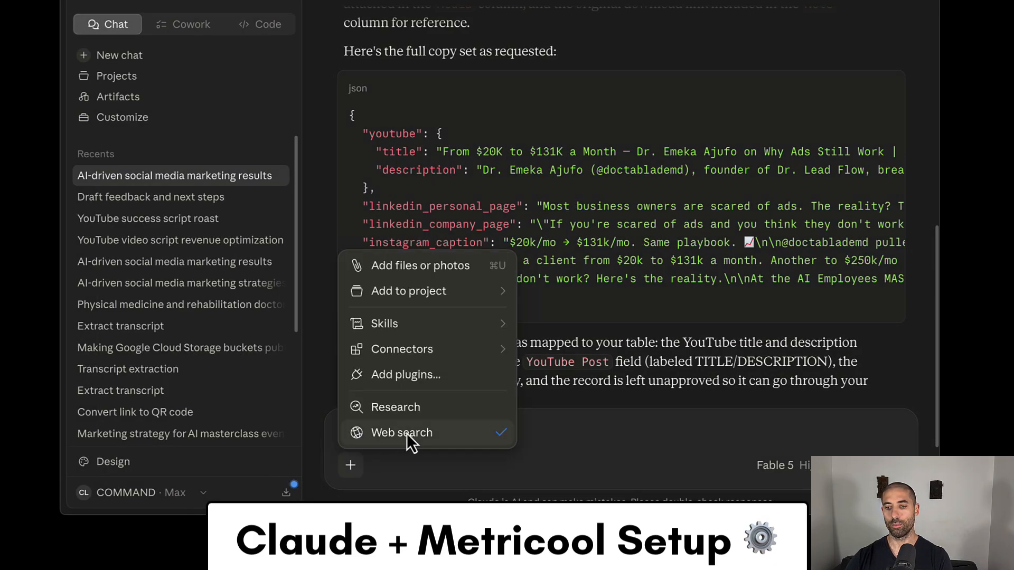
mouse_move(452, 353)
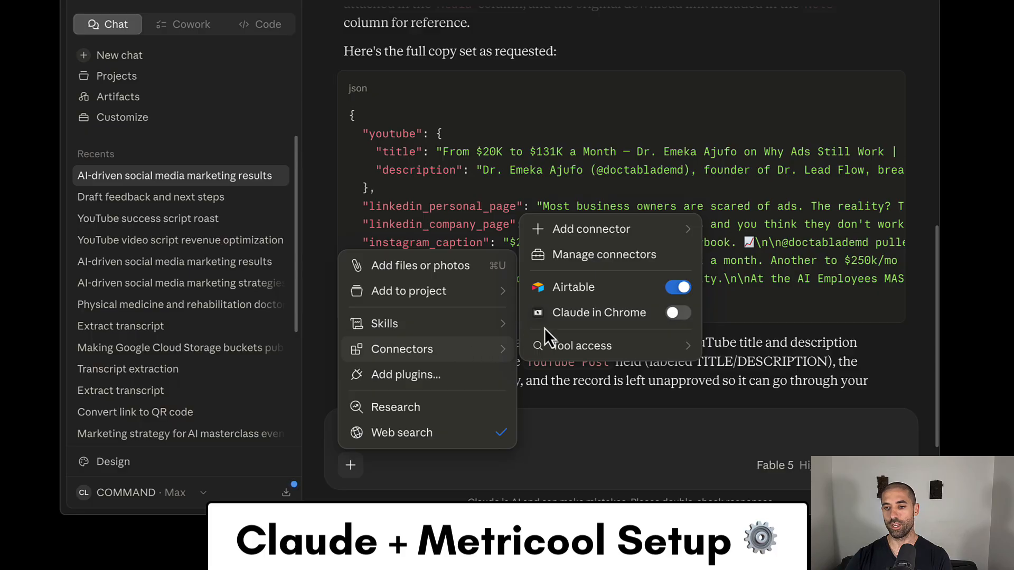
mouse_move(609, 234)
left_click(756, 225)
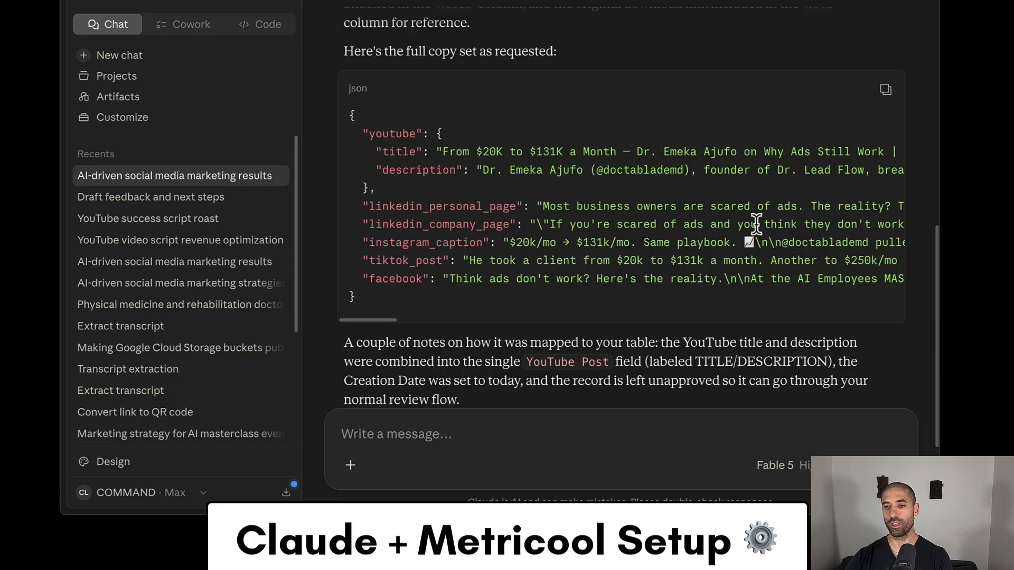
left_click(417, 140)
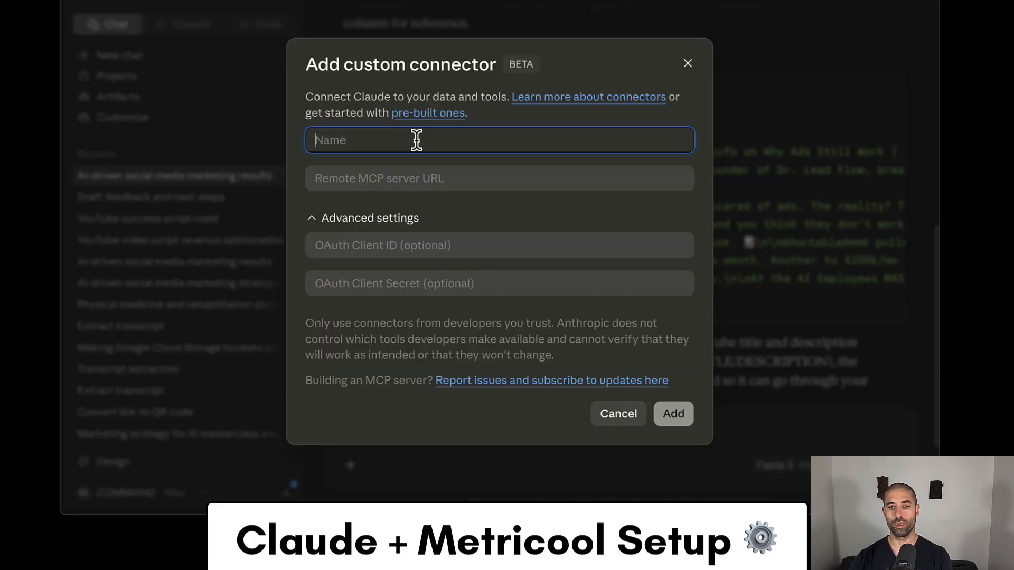
type("Metricoo")
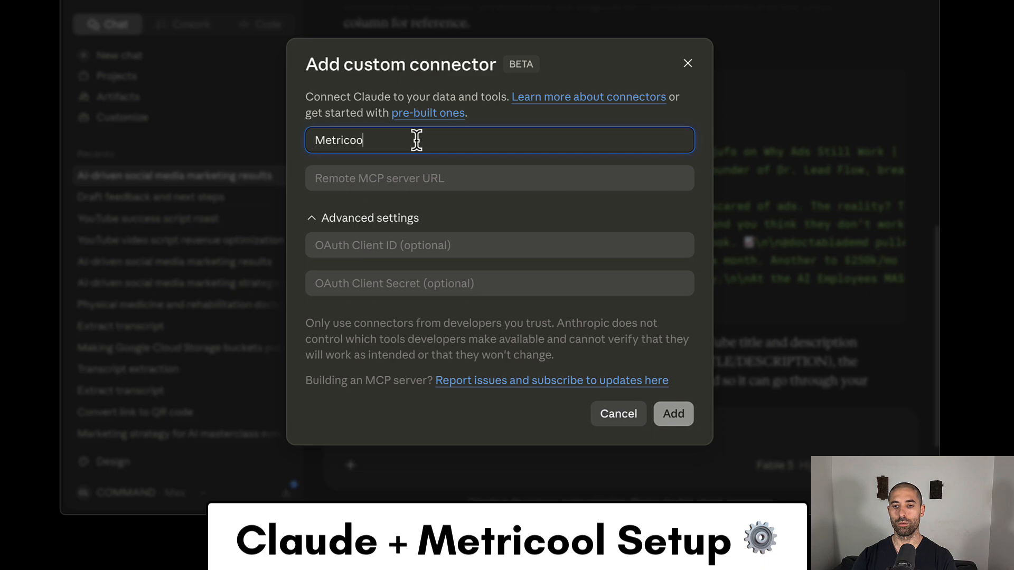
type("l MCP")
key("Tab")
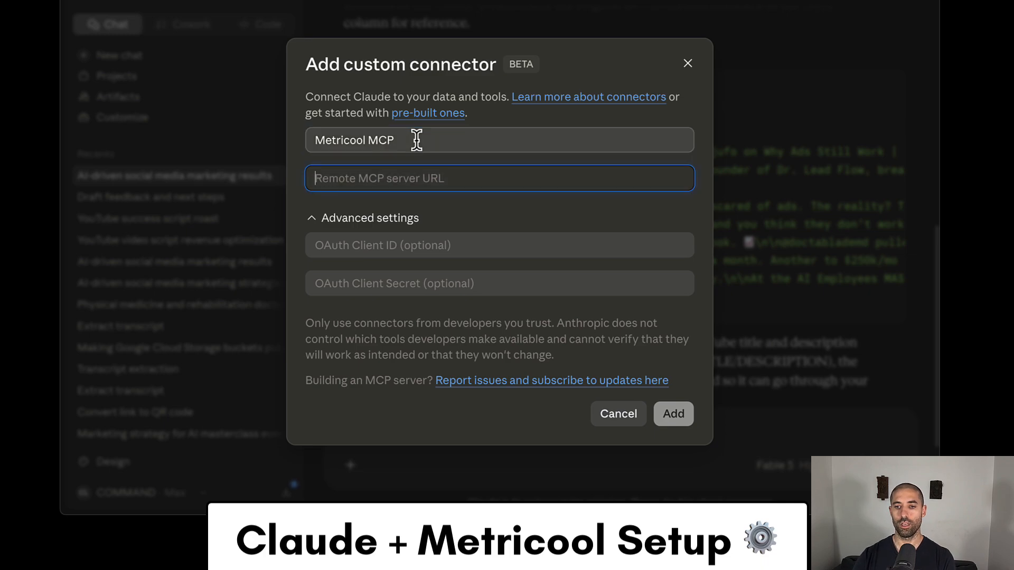
type("https://ai.metricool.com/mcp")
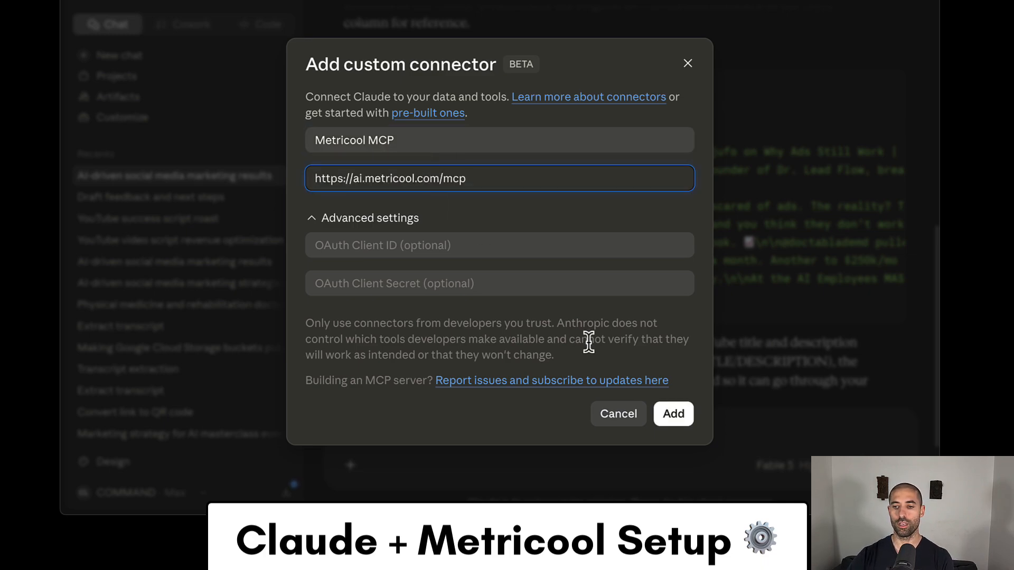
left_click(672, 414)
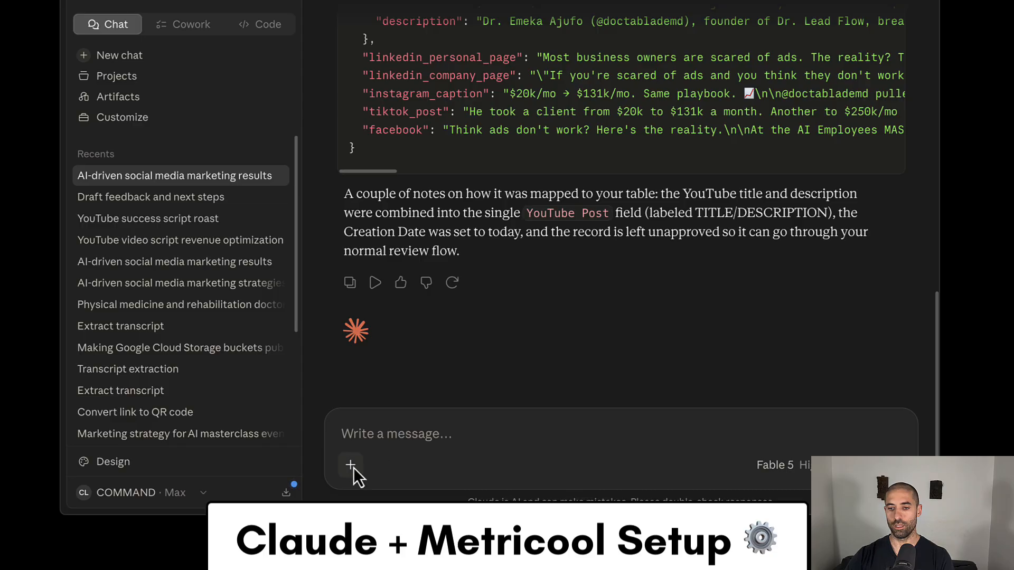
- Connect the Metricool MCP connector, grant it access to the Metricool account, and return to the Claude desktop app
left_click(351, 465)
mouse_move(426, 351)
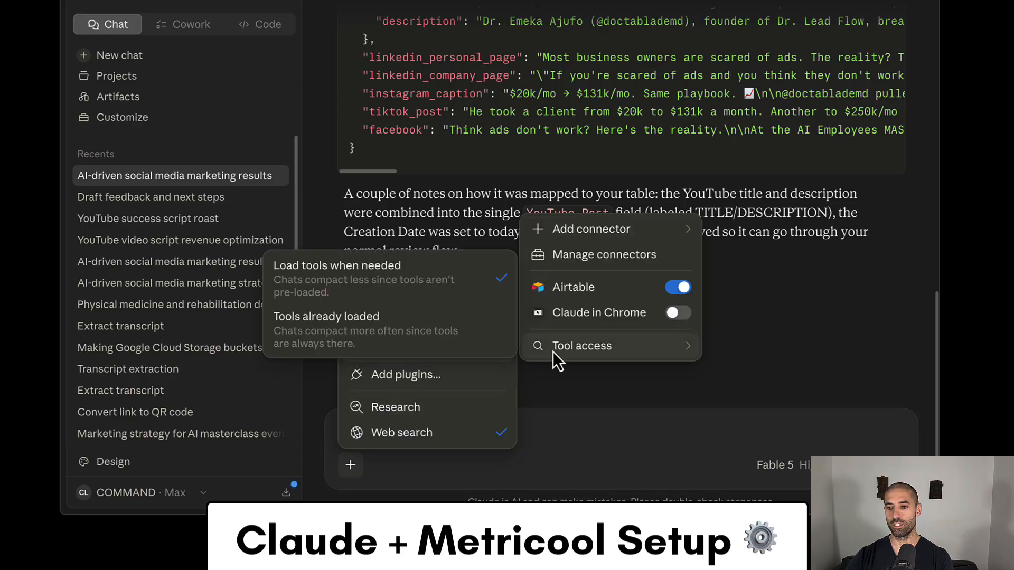
left_click(613, 261)
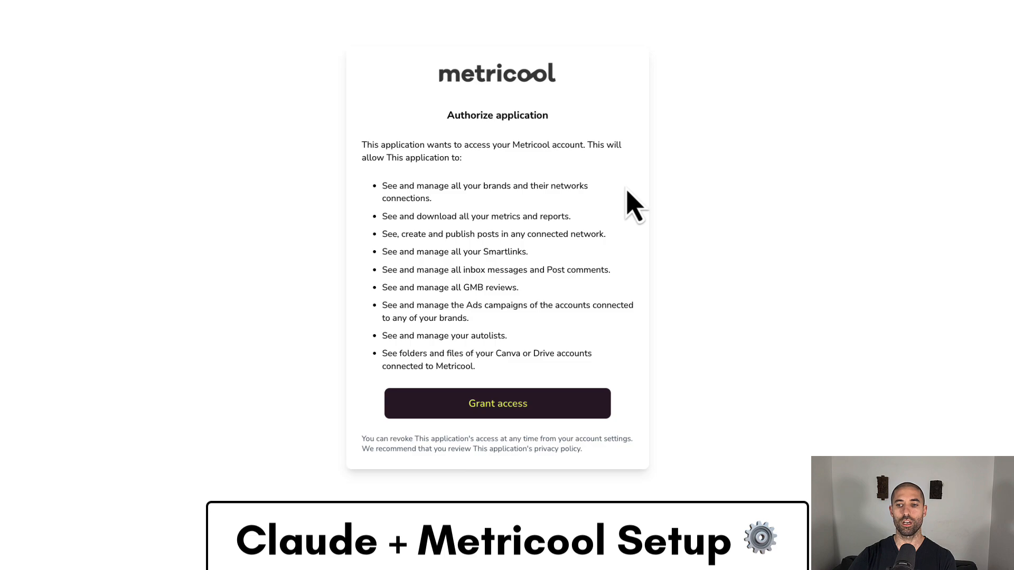
left_click(515, 402)
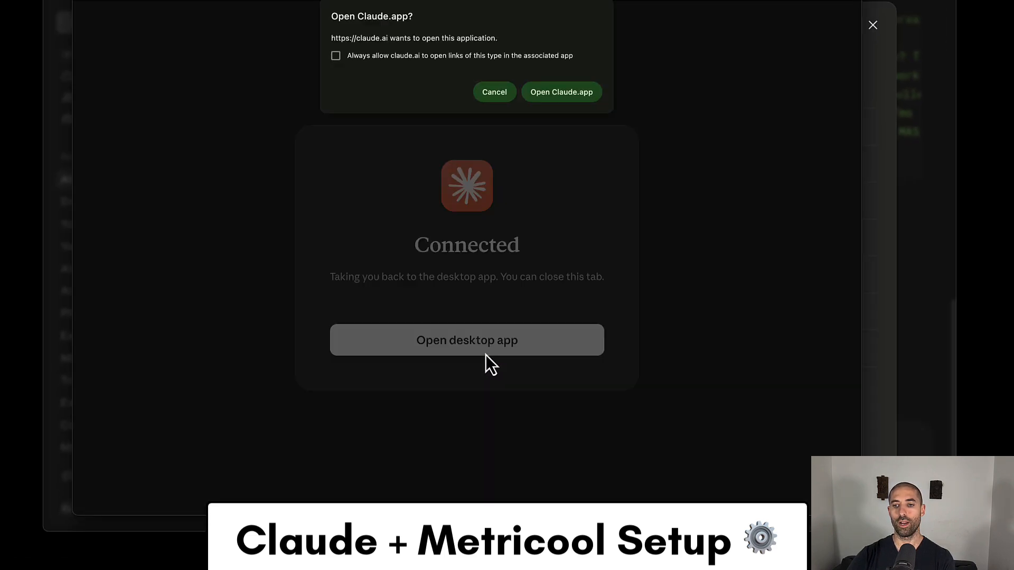
left_click(556, 94)
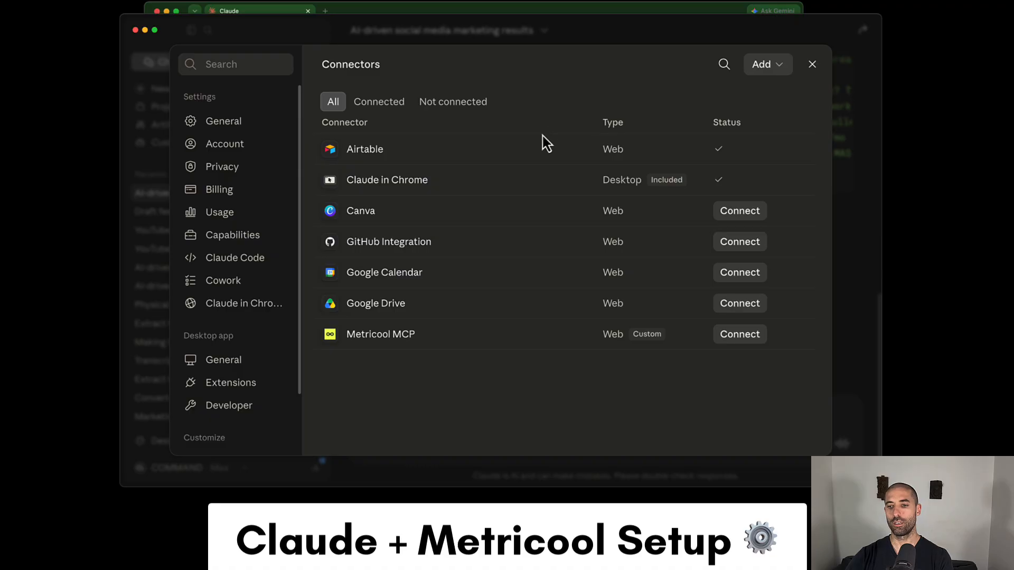
- Close the connector settings and check the Metricool MCP entry in the chat's list of connectors
left_click(812, 64)
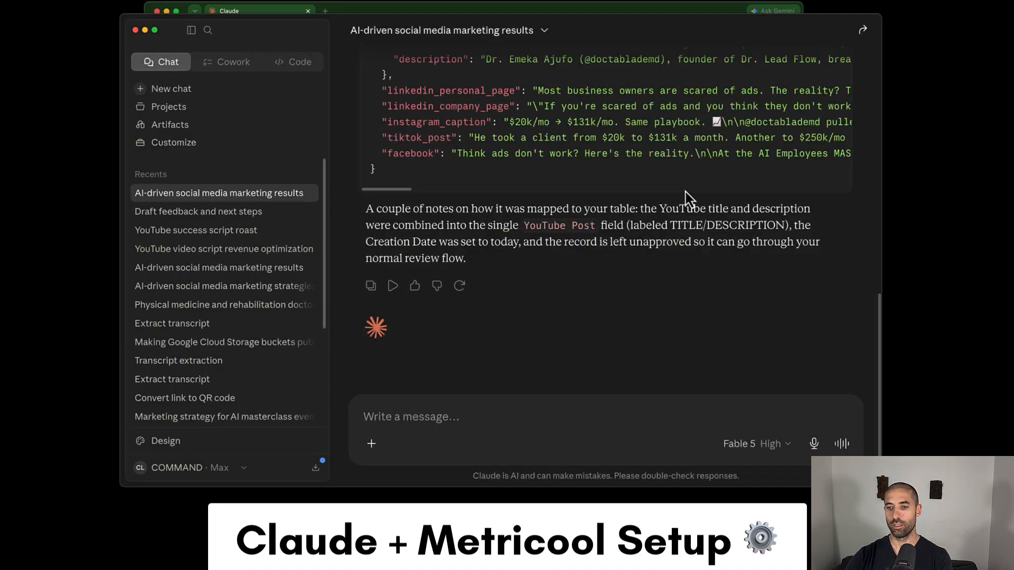
left_click(371, 443)
mouse_move(458, 345)
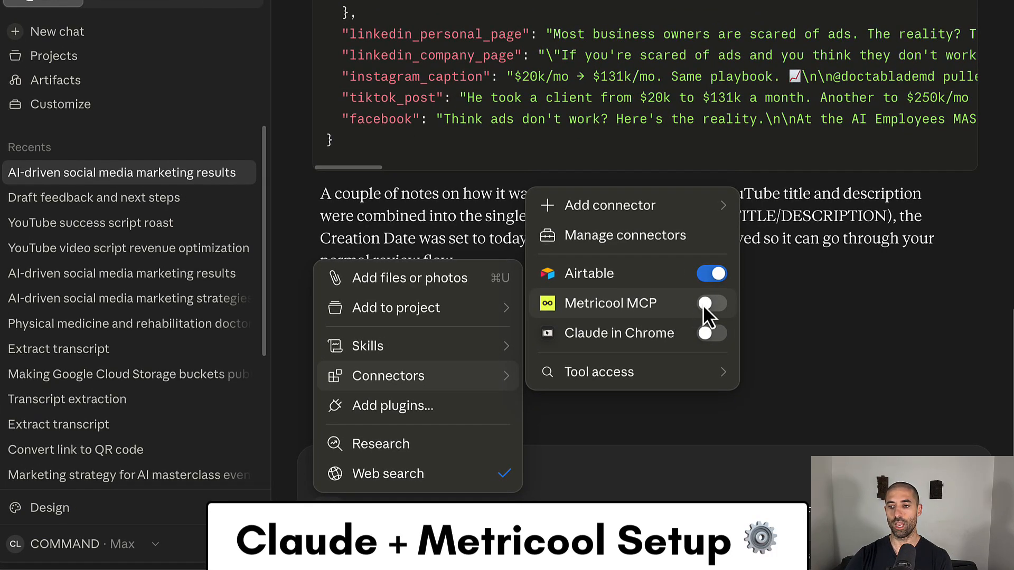
left_click(769, 316)
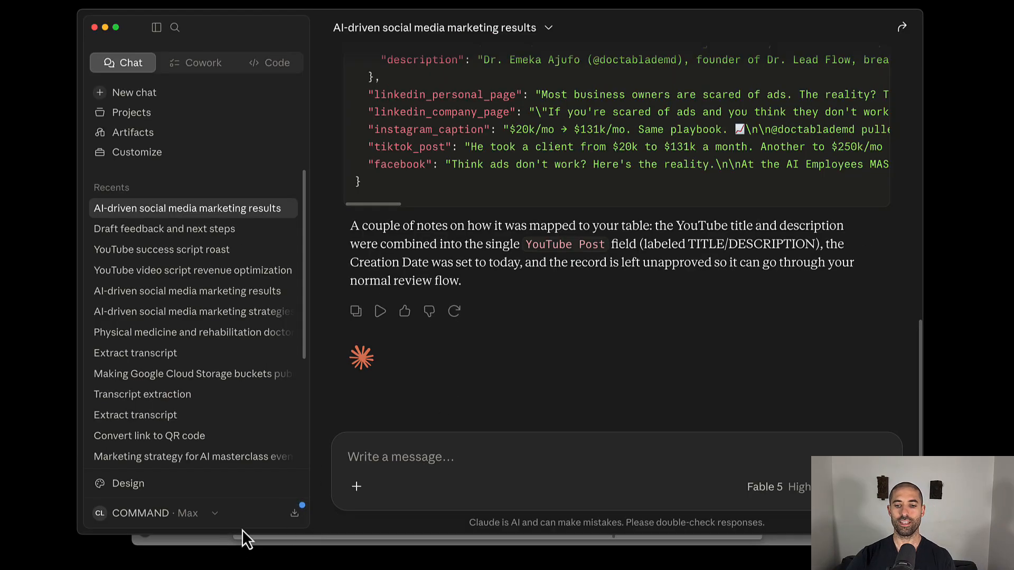
- Switch to Airtable, close the open content record, and look through the Compilation Prompts and Content tables
left_click(223, 540)
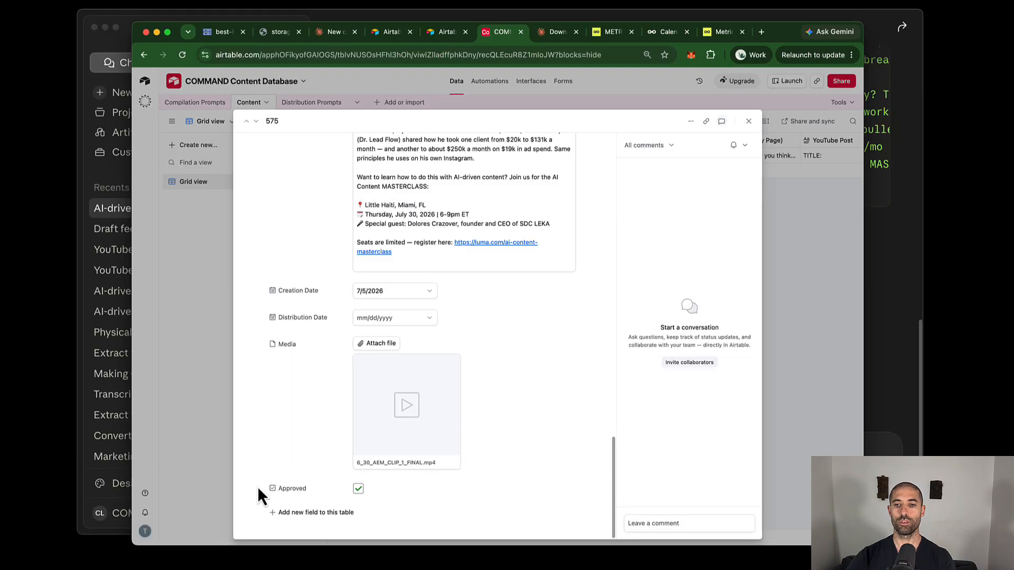
left_click(121, 65)
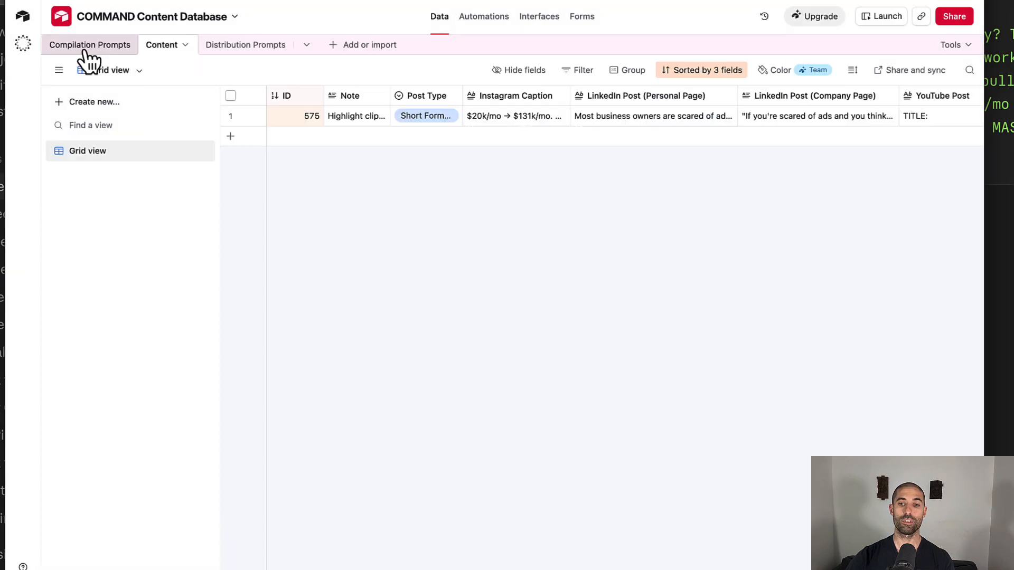
left_click(95, 52)
left_click(164, 46)
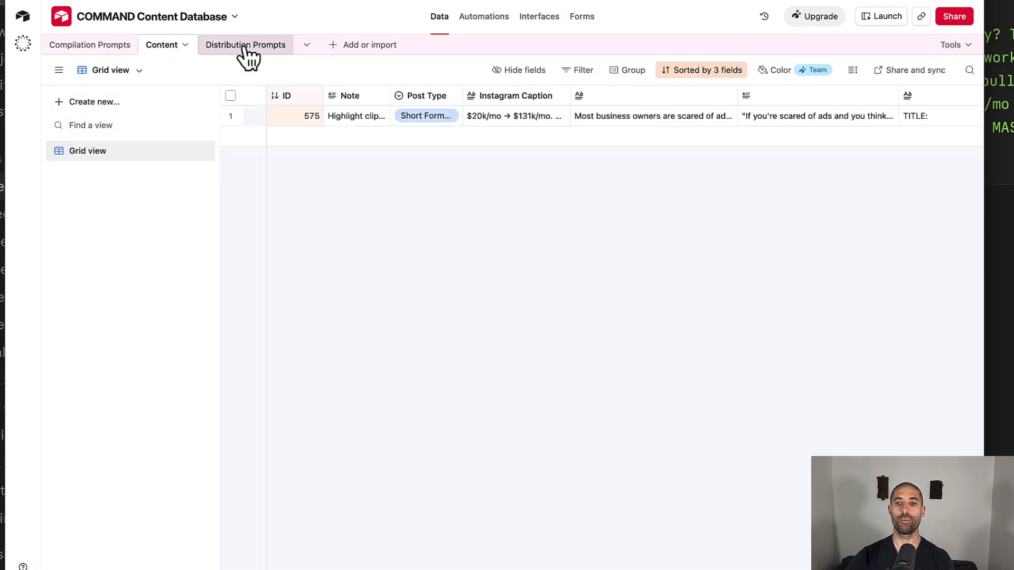
left_click(248, 46)
left_click(108, 50)
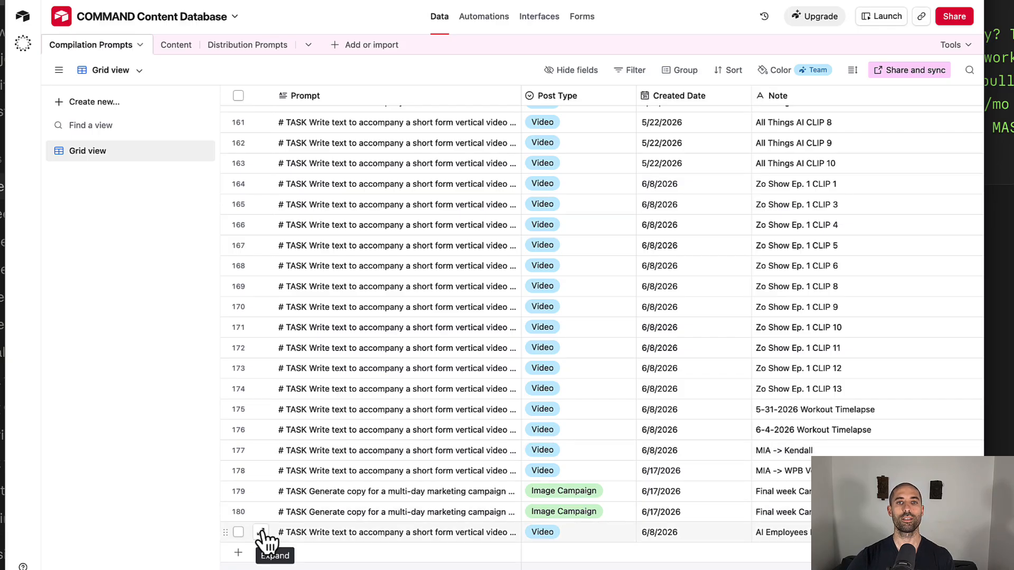
left_click(175, 48)
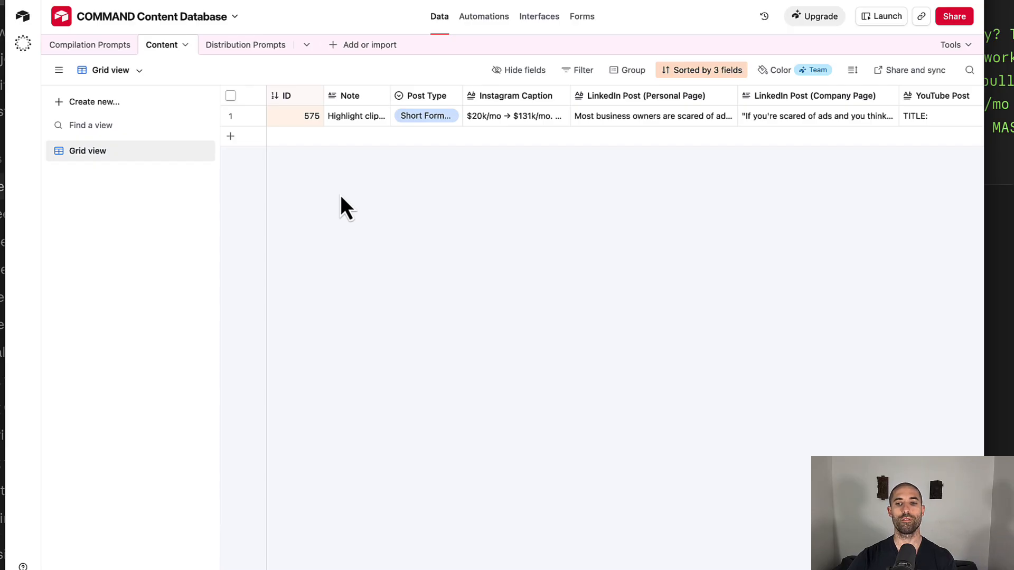
- Show the Distribution Prompts table and expand its last record, the Metricool scheduling prompt dated 7/5/2026
left_click(235, 46)
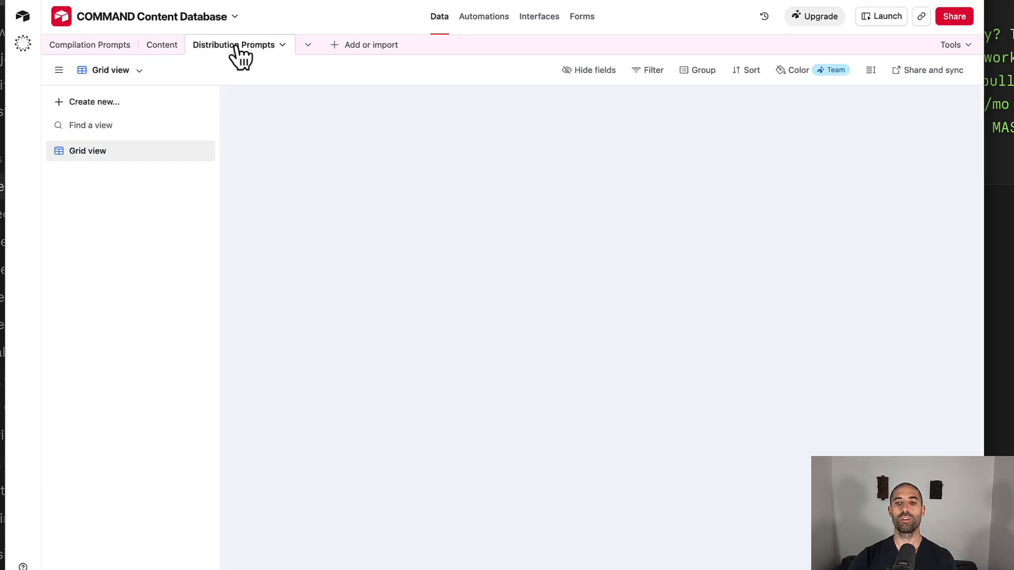
scroll(393, 436, "down", 5)
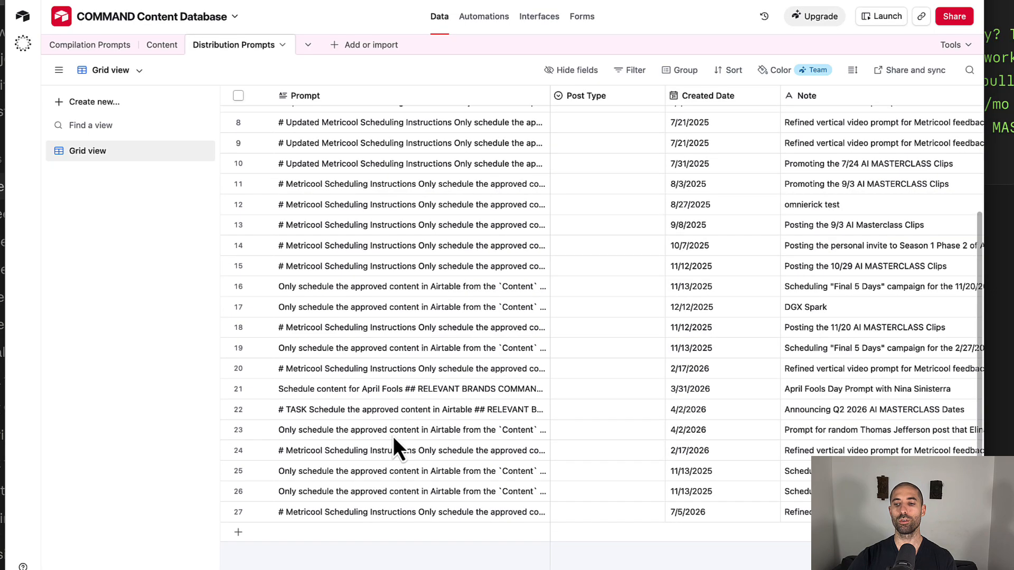
left_click(259, 512)
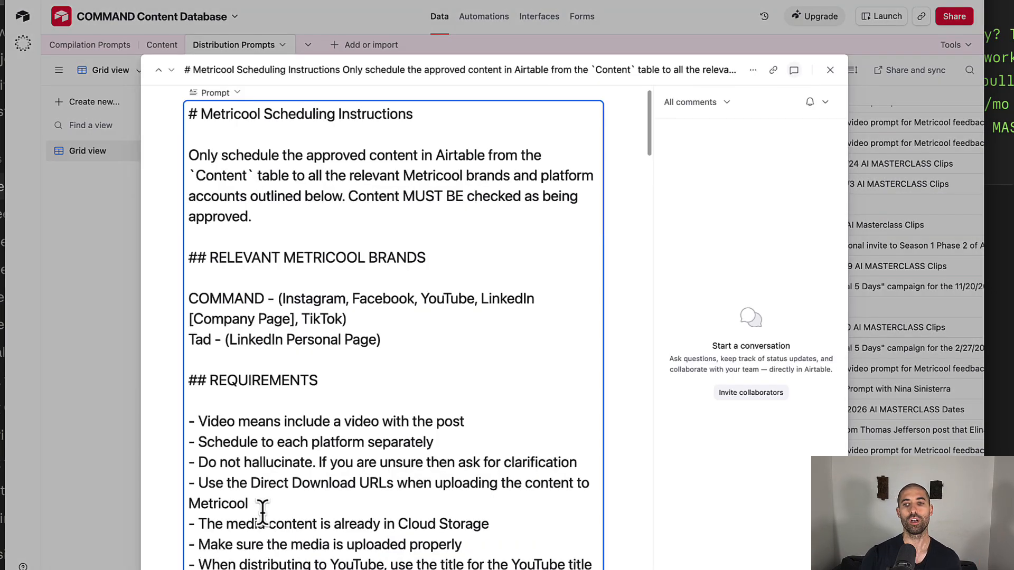
- Look through the other browser pages, return to Airtable, and reopen the 7/5/2026 scheduling prompt to review its Metricool instructions
key("ctrl+Tab")
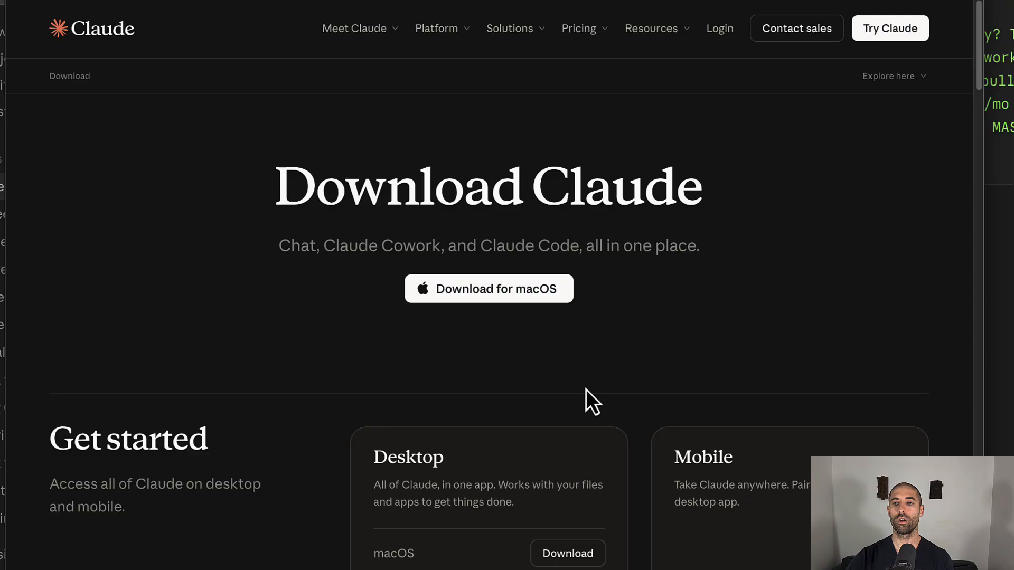
key("ctrl+Tab")
key("ctrl+Tab")
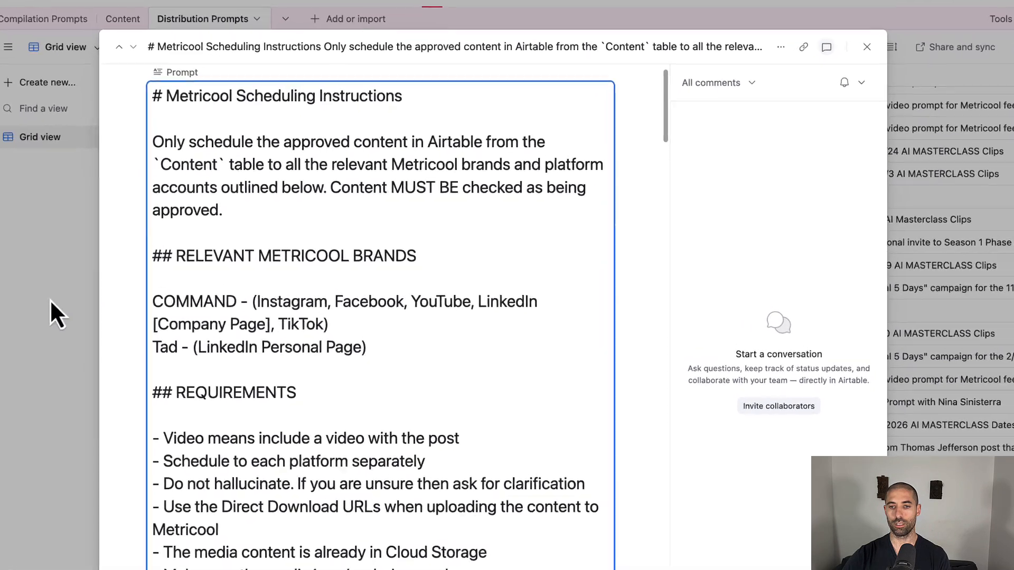
left_click(79, 298)
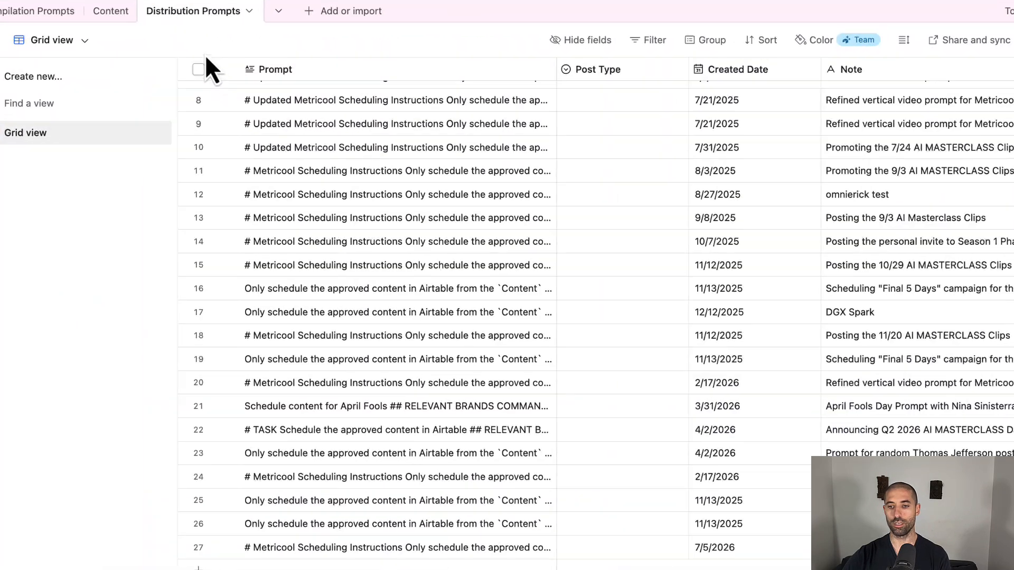
left_click(224, 547)
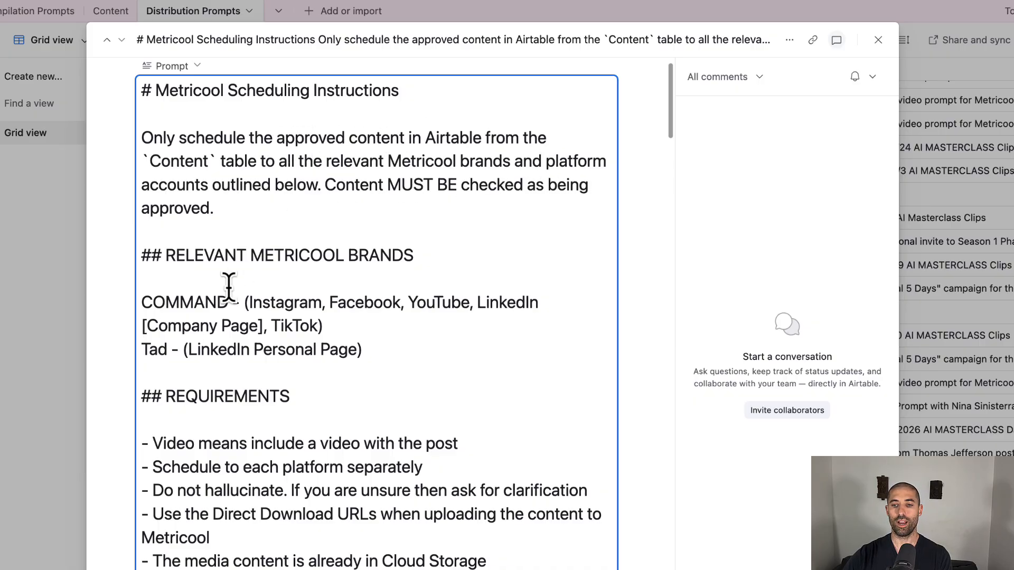
- Set the scheduling prompt's distribution time to 7/6/2026 at 9:00am ET and its current time to 7/5/2026 8:30pm ET
scroll(228, 288, "down", 1)
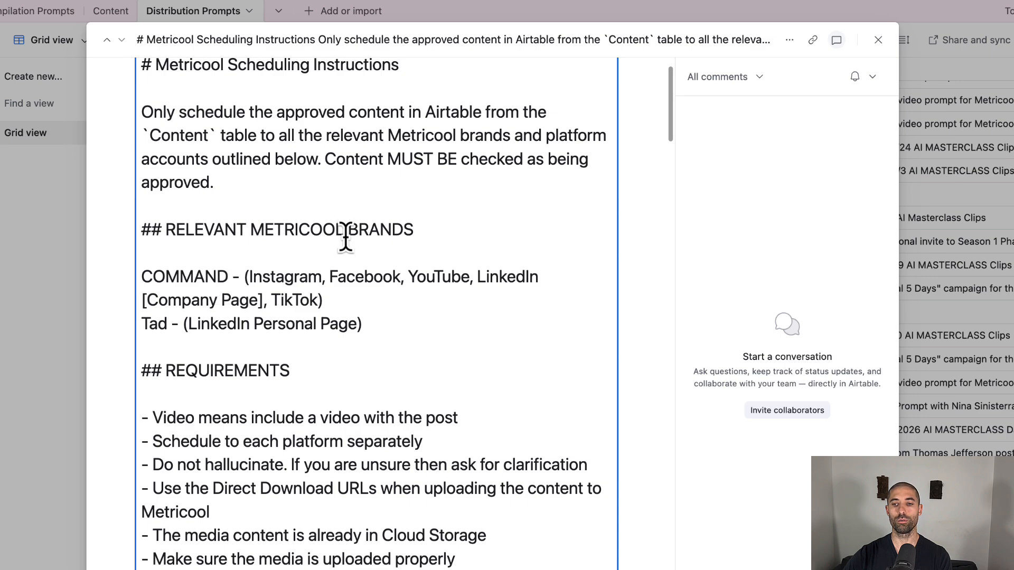
scroll(345, 237, "down", 10)
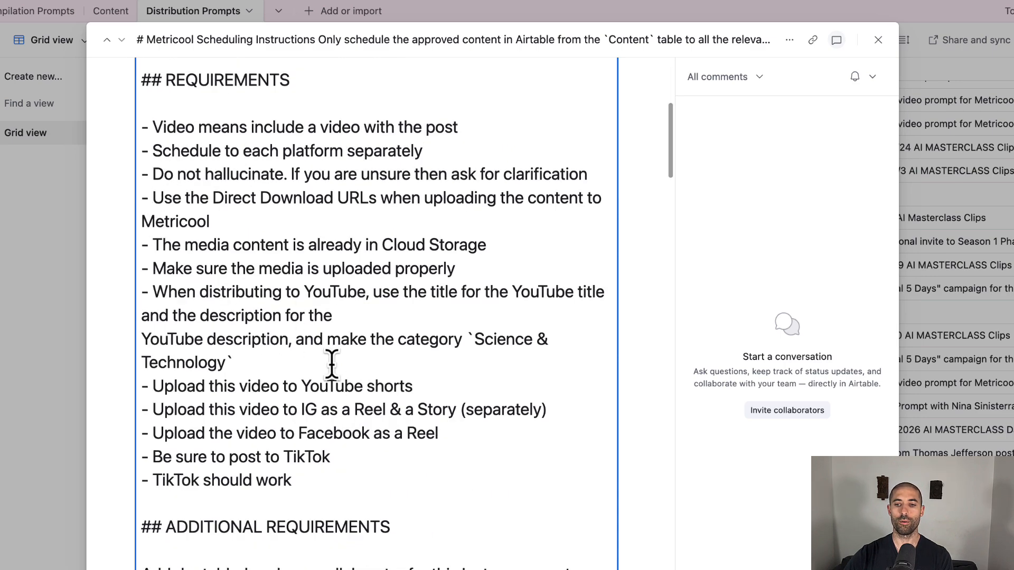
scroll(331, 364, "down", 12)
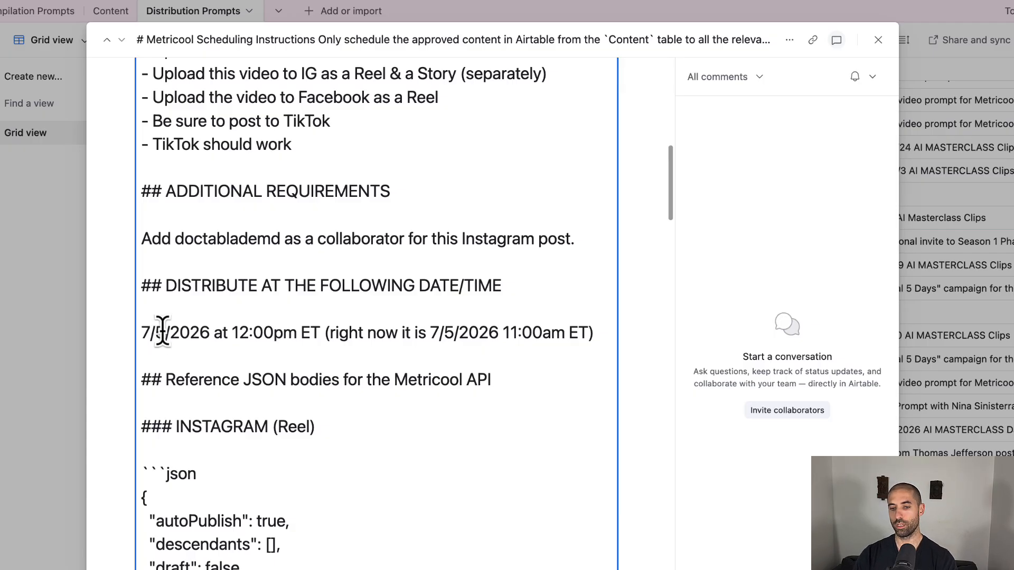
key("BackSpace")
type("6")
key("alt+Right")
key("alt+Right")
key("BackSpace")
key("BackSpace")
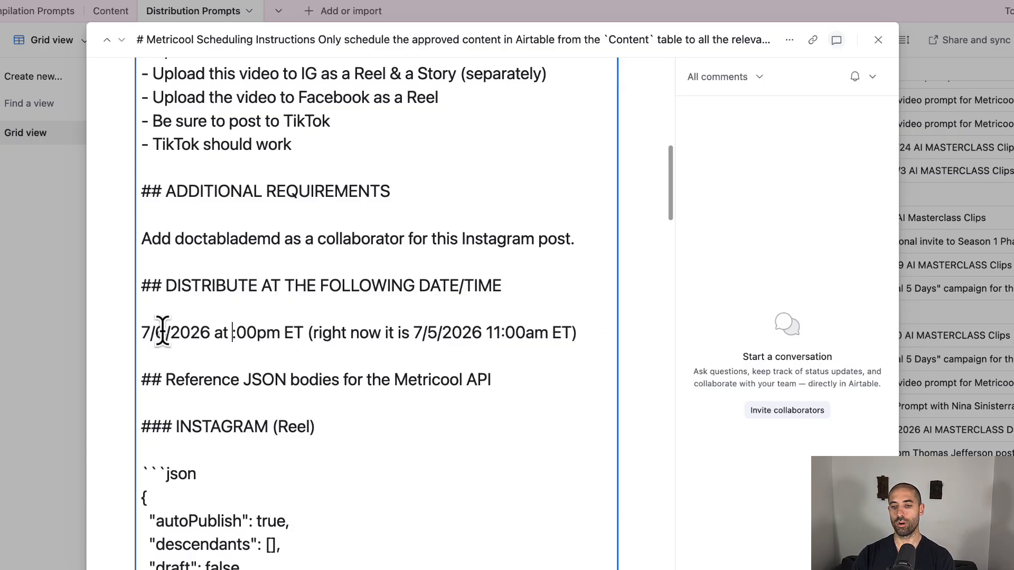
type("9")
key("alt+Right")
key("BackSpace")
key("BackSpace")
type("am")
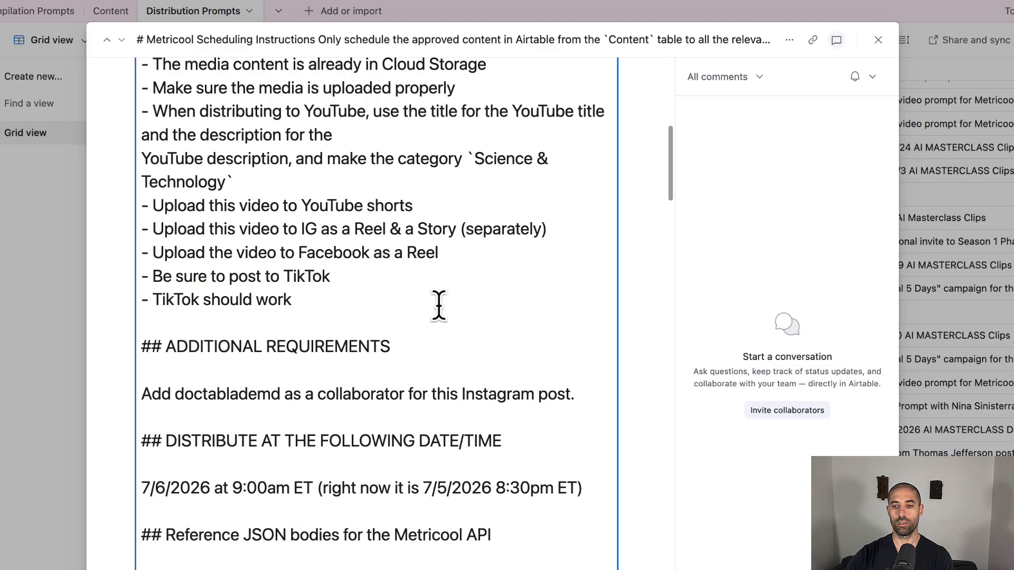
- Select and copy the entire Metricool scheduling prompt from the Prompt field
scroll(556, 190, "up", 3)
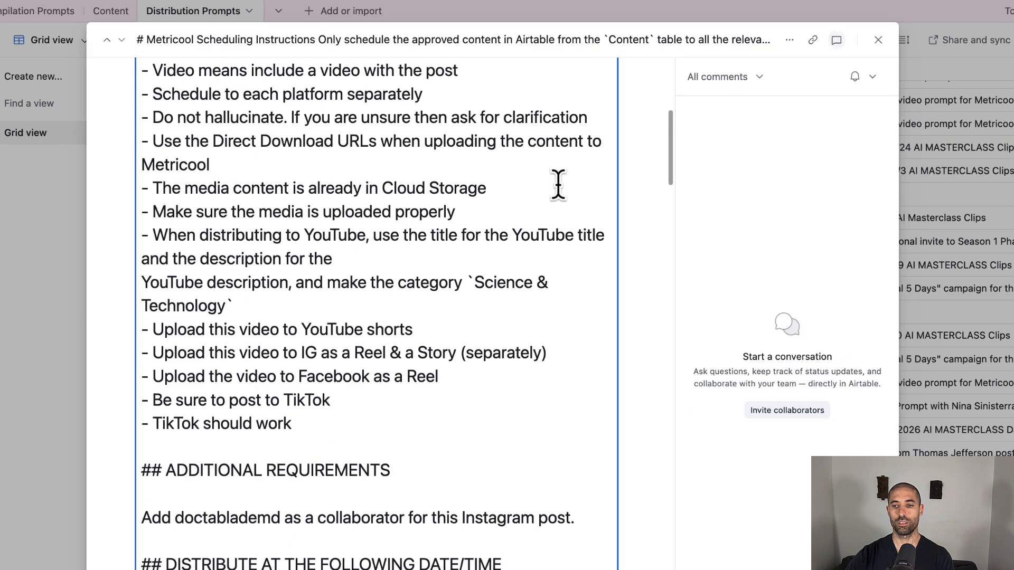
scroll(555, 194, "up", 10)
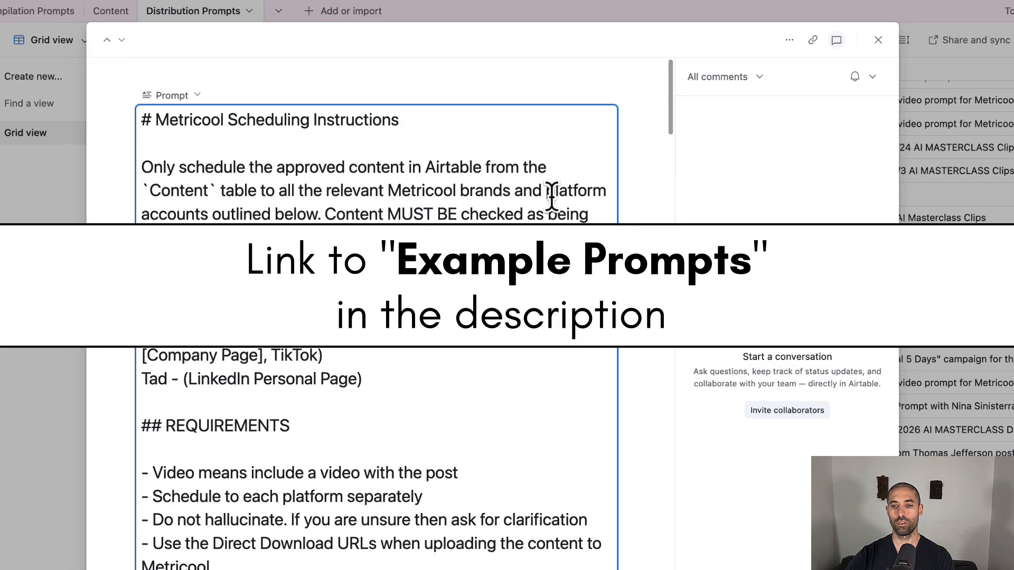
left_click(464, 139)
key("super+a")
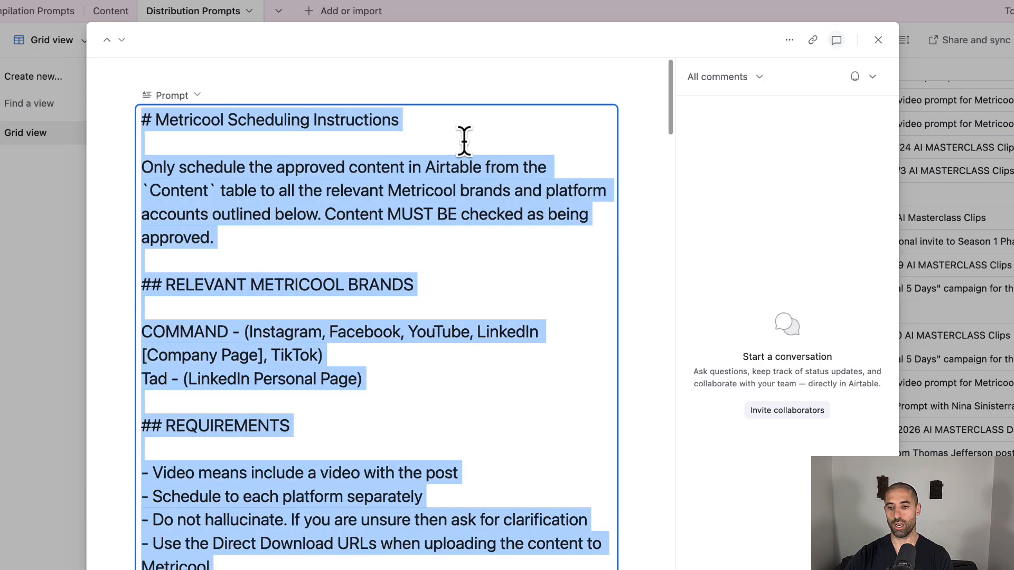
- Switch to Claude, submit the copied prompt in a new chat, and always allow Create Scheduled Post from Metricool MCP
key("super+Tab")
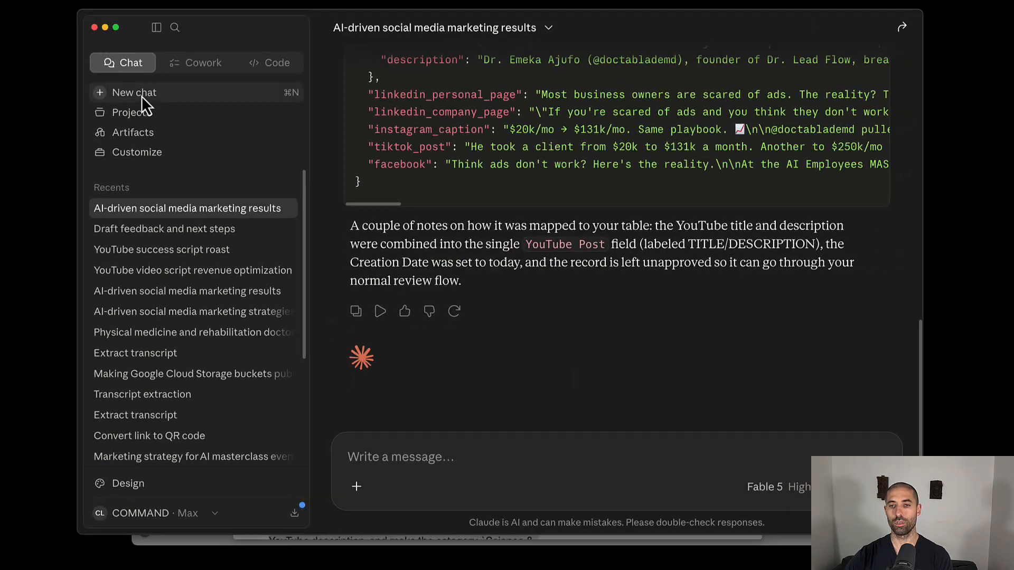
left_click(142, 96)
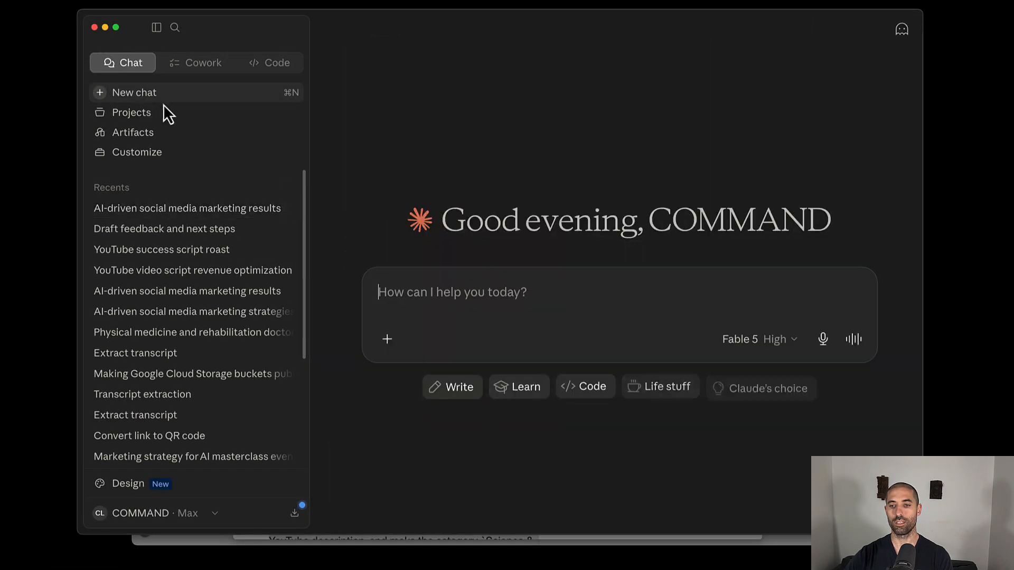
left_click(450, 290)
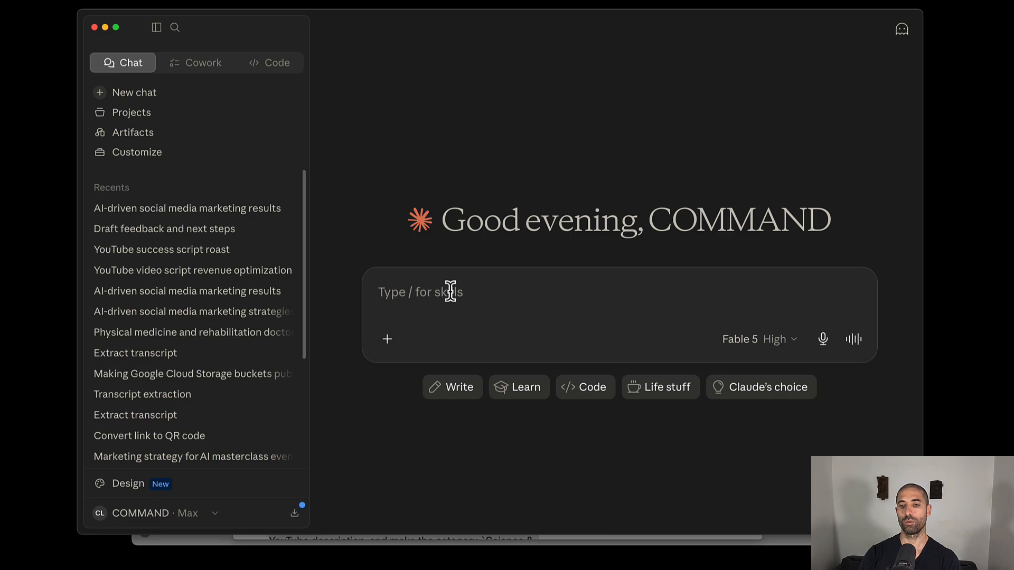
key("Return")
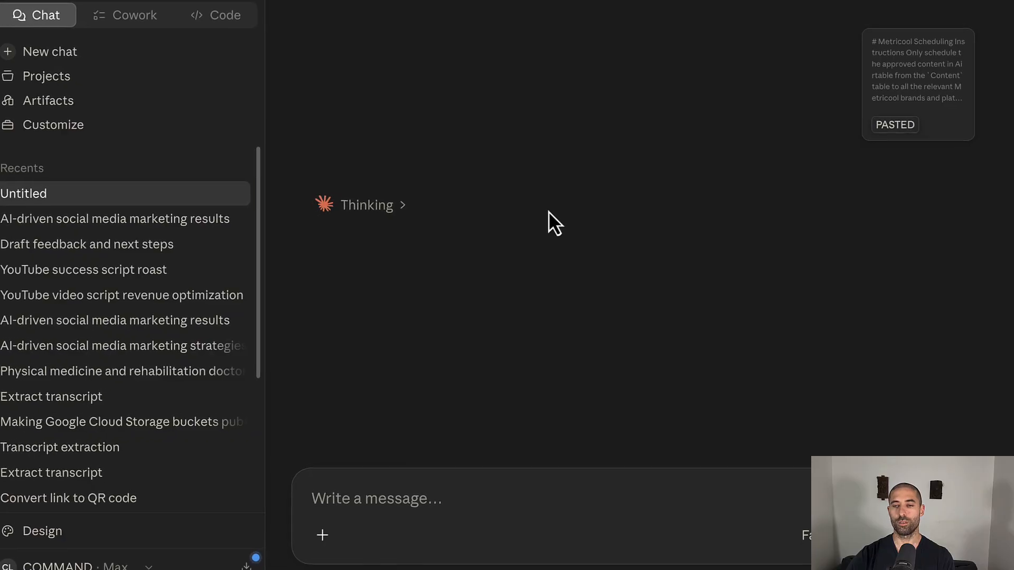
key("super+Tab")
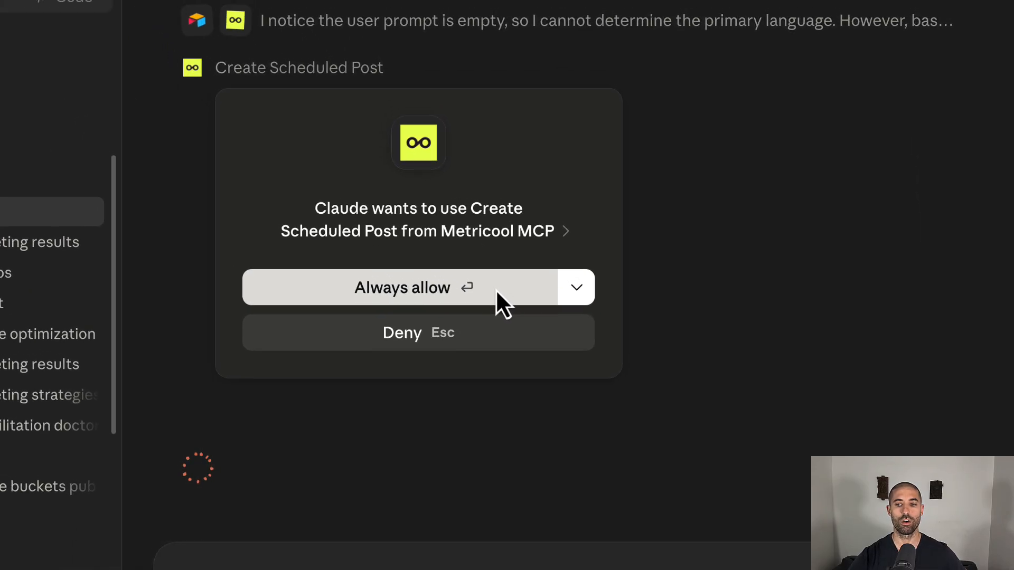
left_click(496, 290)
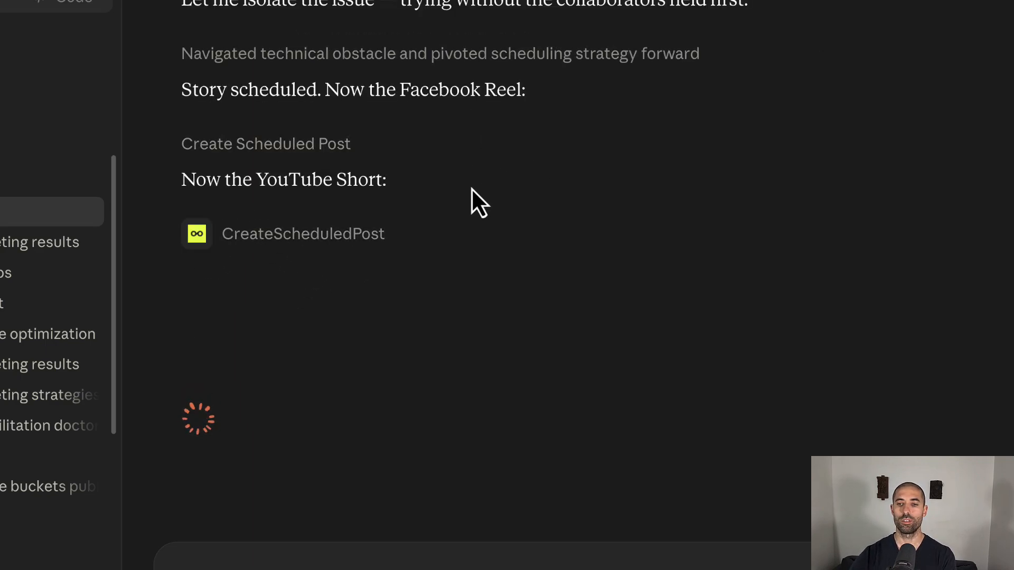
- Switch to Metricool's planning calendar, compare Monday the 6th's scheduled posts with Claude's progress, refresh the calendar, and preview the Instagram Story
key("super+Tab")
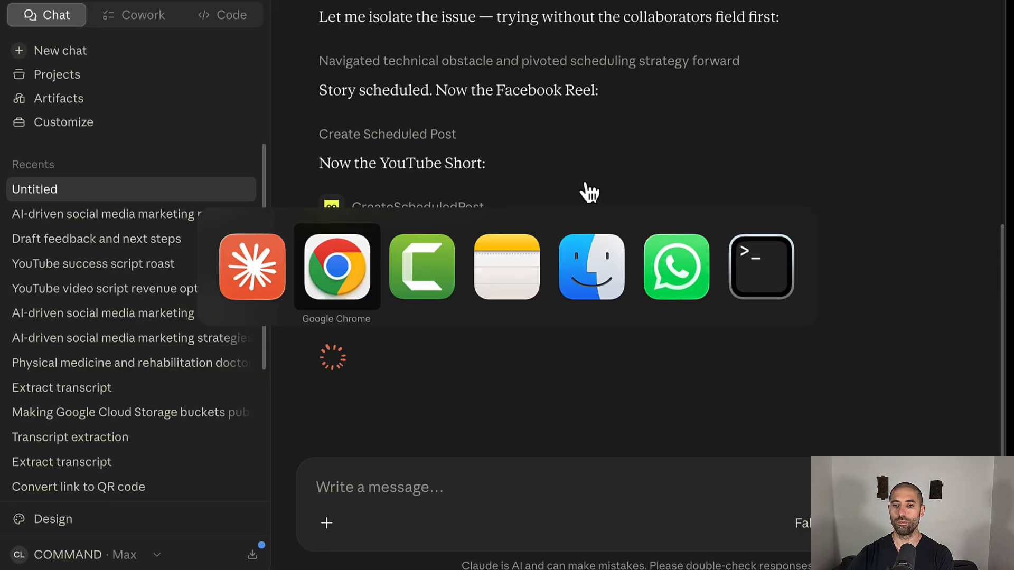
left_click(591, 1)
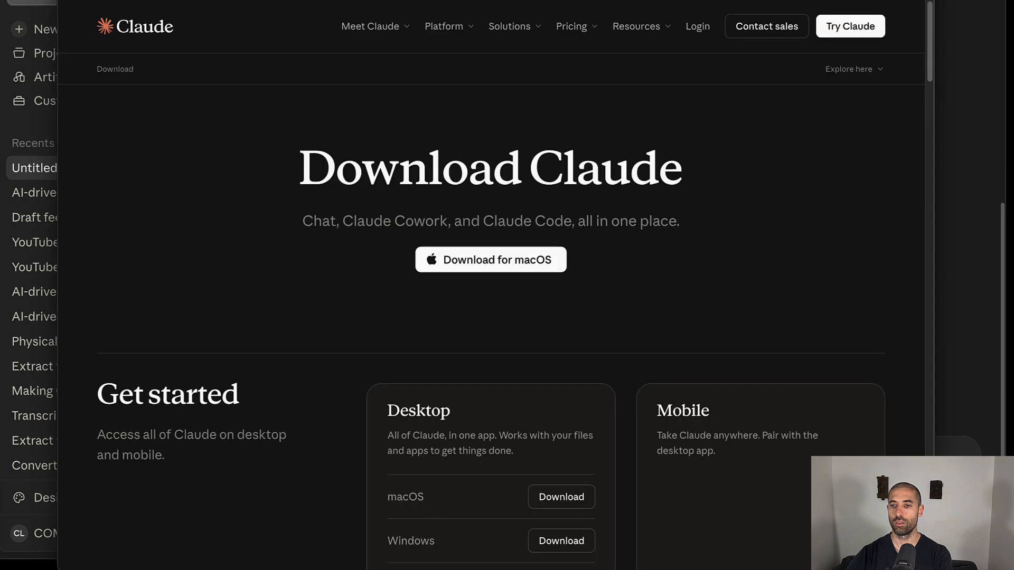
left_click(591, 1)
left_click(573, 1)
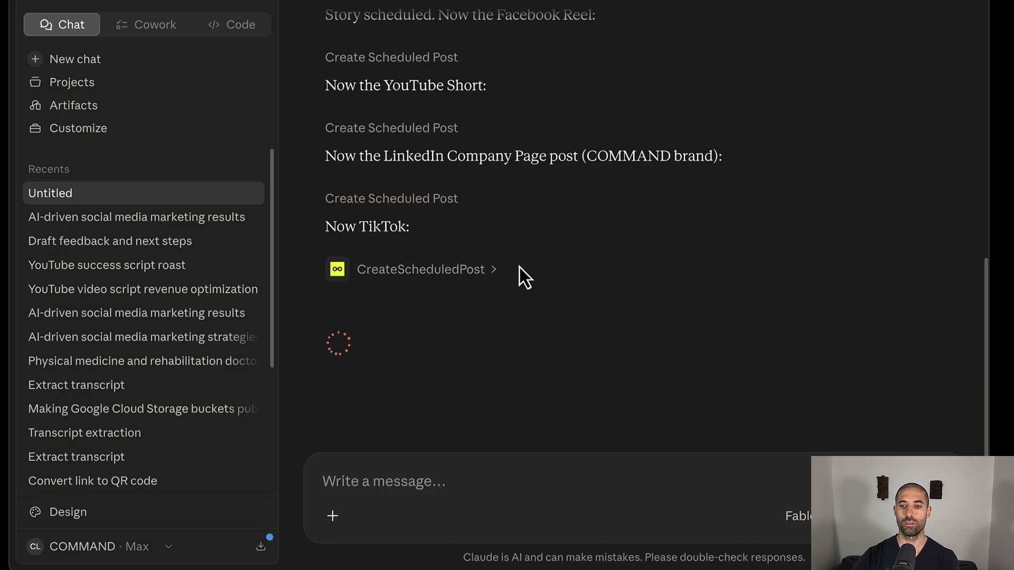
scroll(521, 262, "up", 1)
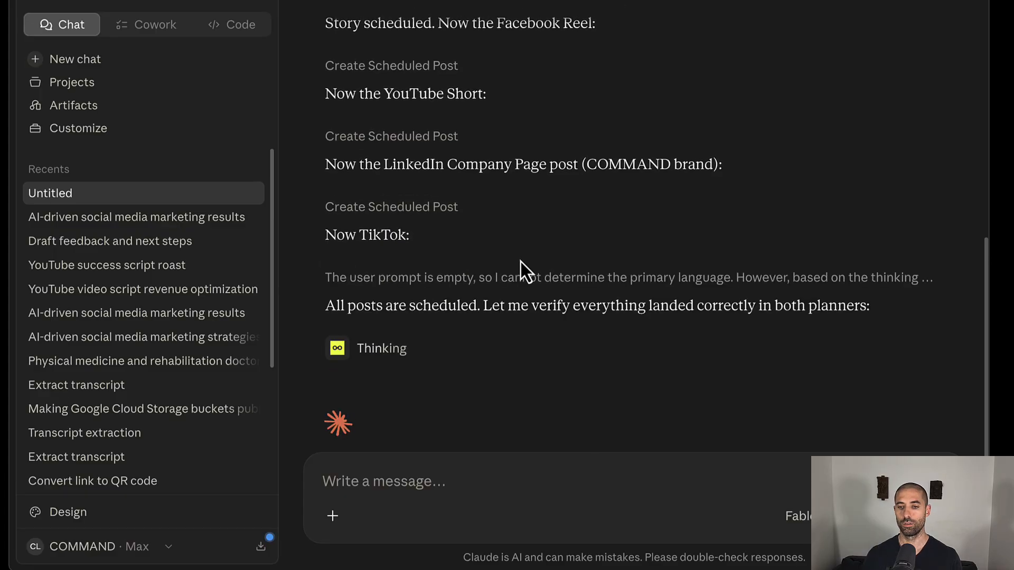
scroll(556, 321, "down", 2)
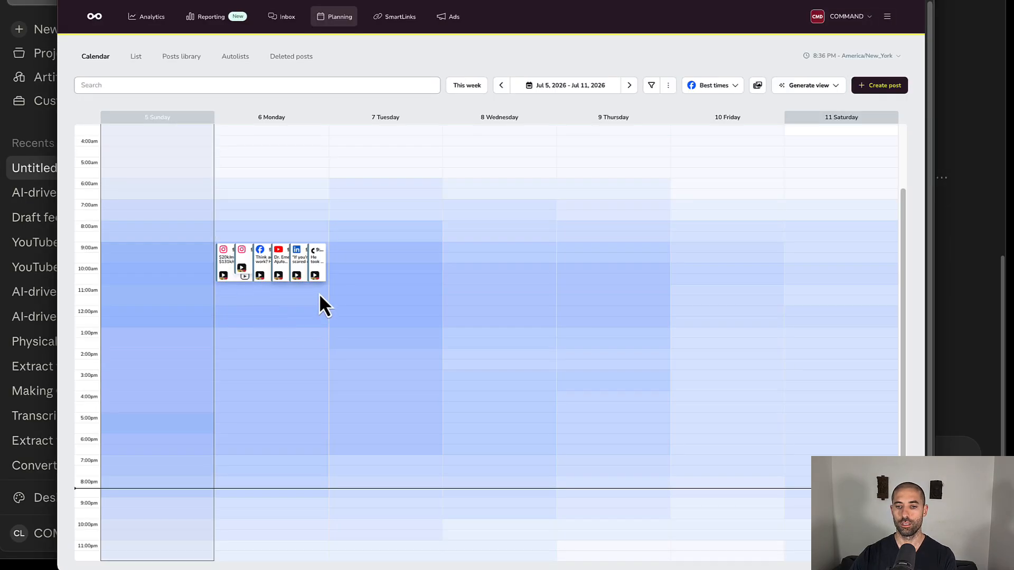
key("super+r")
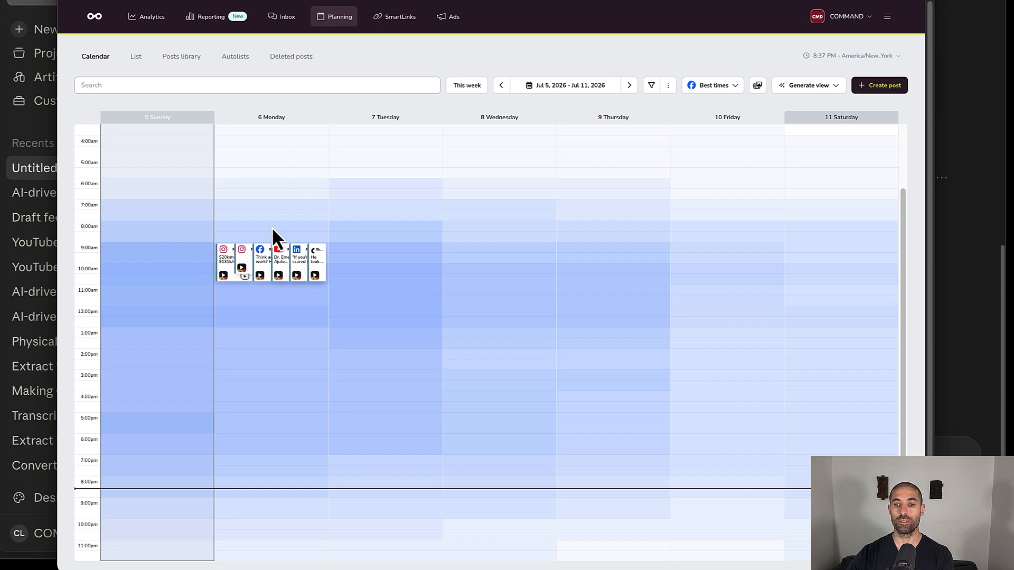
mouse_move(244, 272)
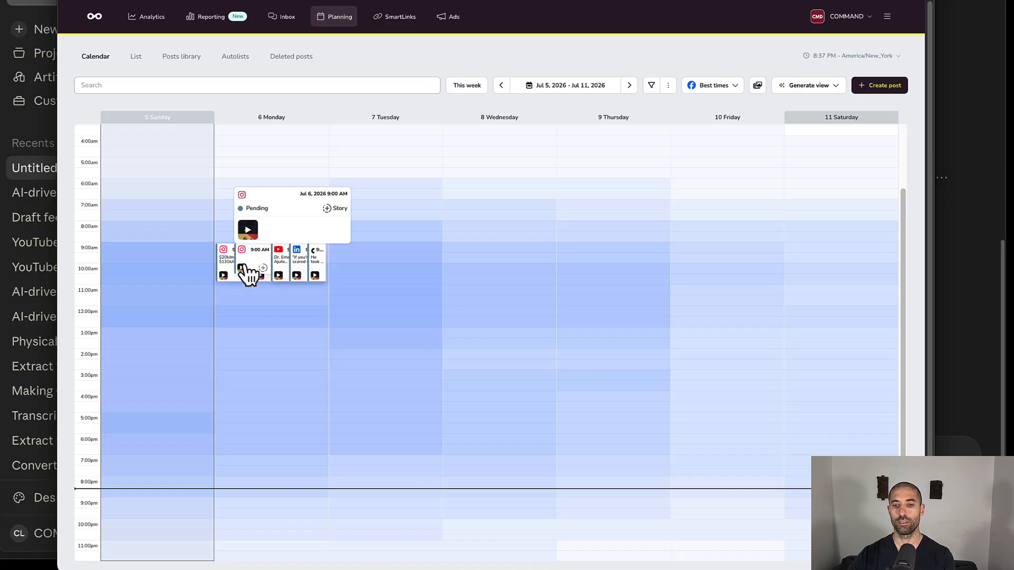
- Go back through the earlier June 2026 weeks in the calendar and examine the previously scheduled posts, including Wednesday the 17th's Instagram Story
left_click(502, 85)
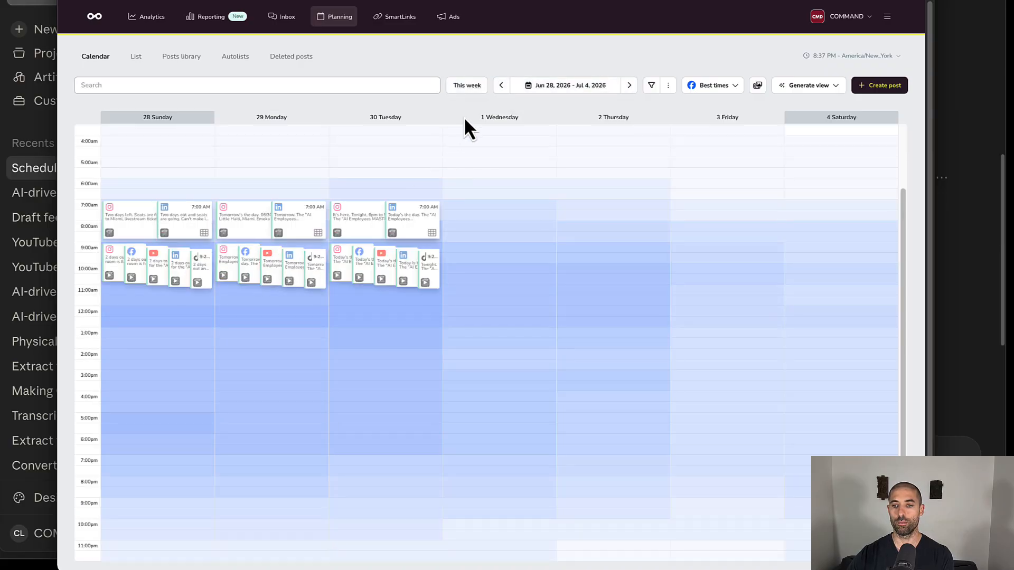
left_click(500, 85)
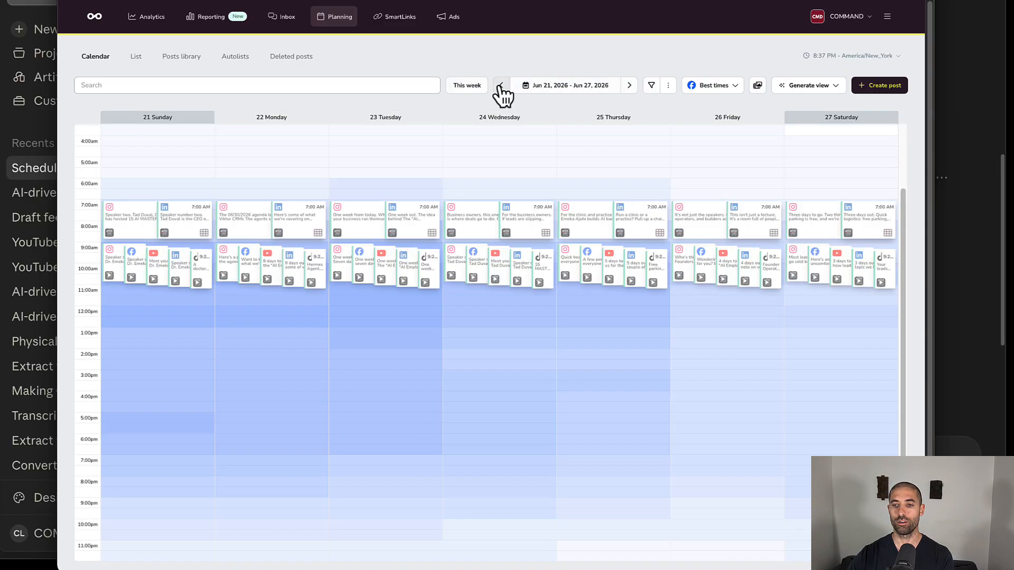
left_click(500, 85)
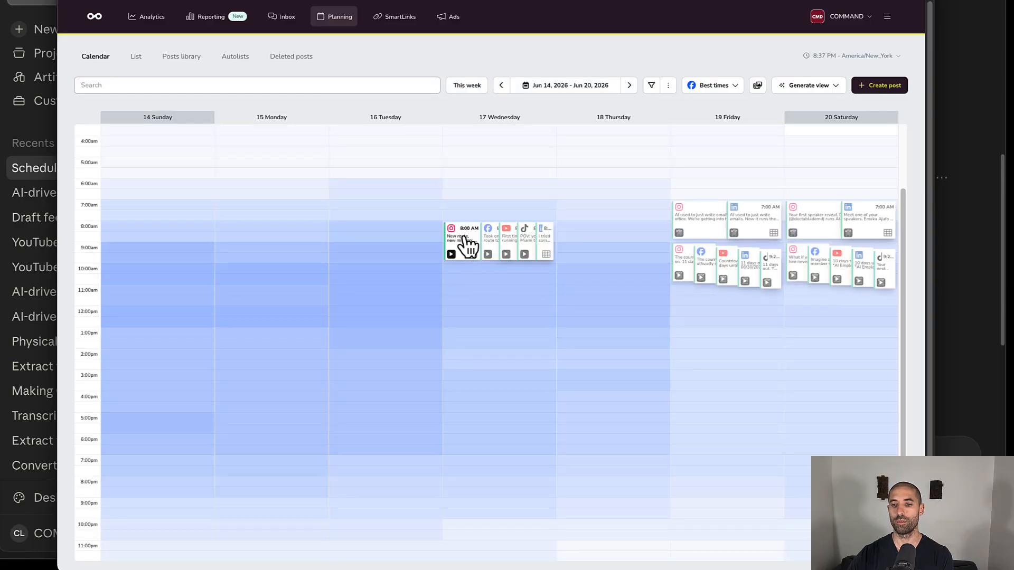
mouse_move(467, 256)
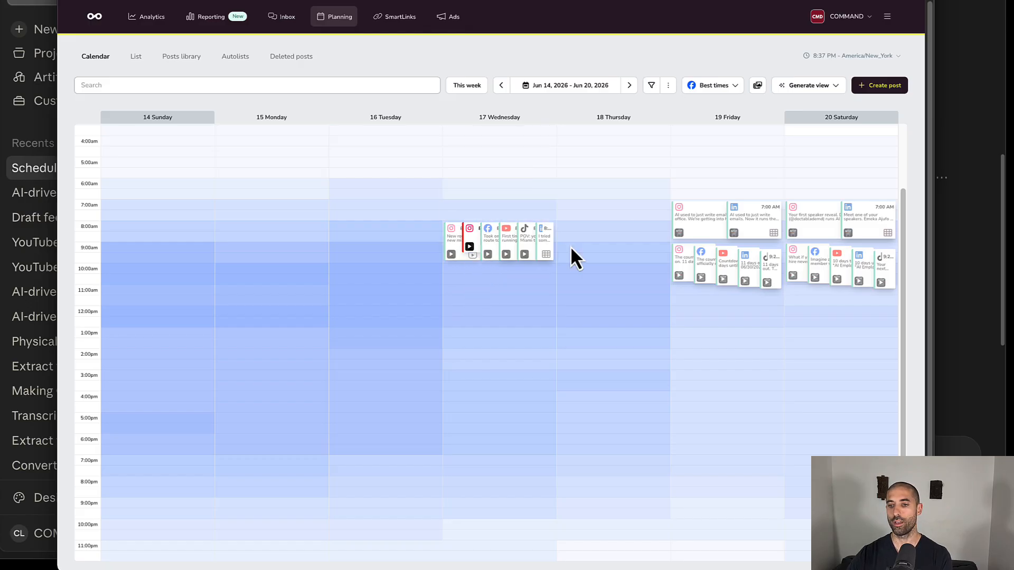
left_click(500, 85)
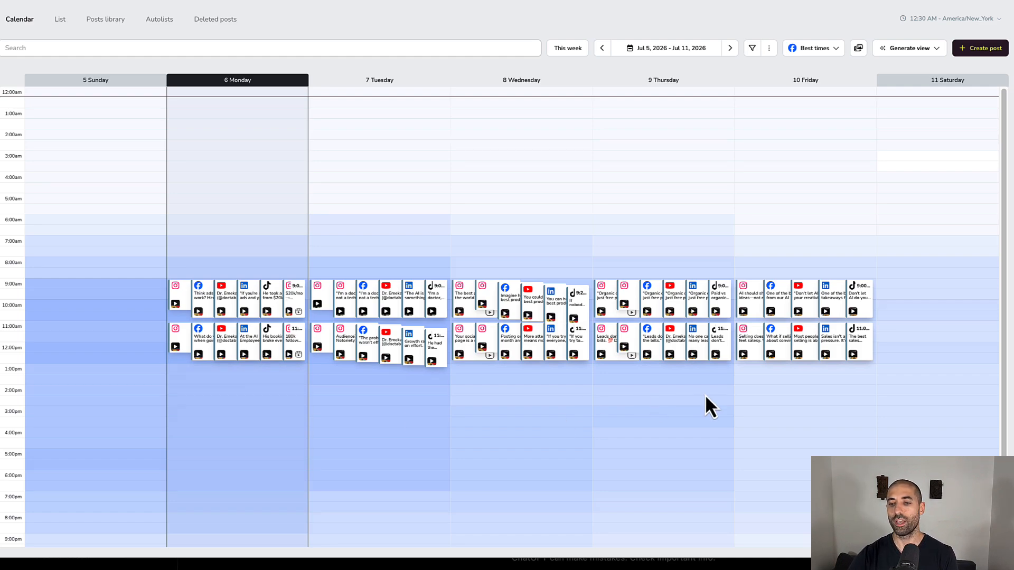
- Switch to Claude to review the plan usage limits, and return to Metricool's Jul 5 to Jul 11, 2026 calendar
key("super+Tab")
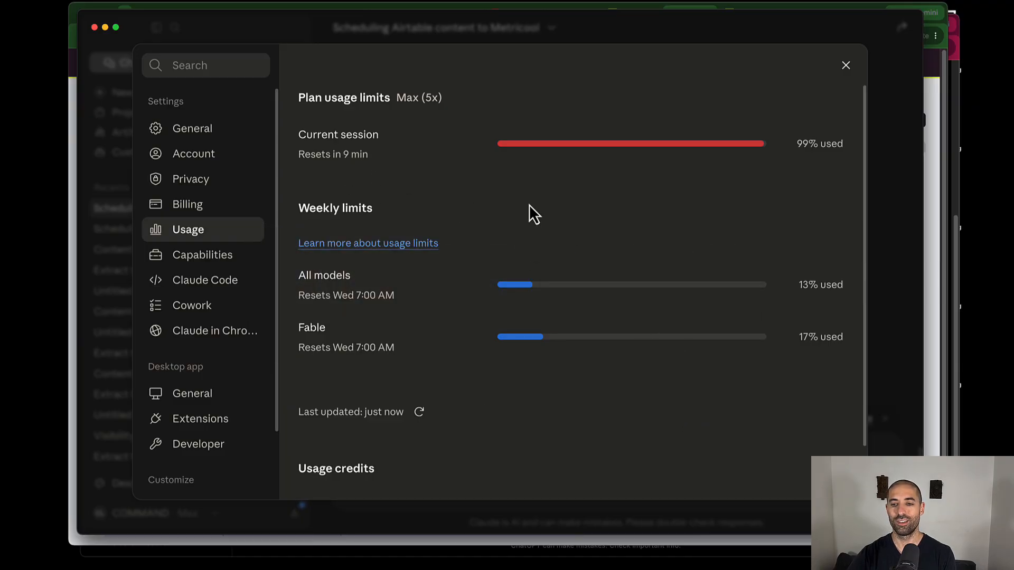
key("super+Tab")
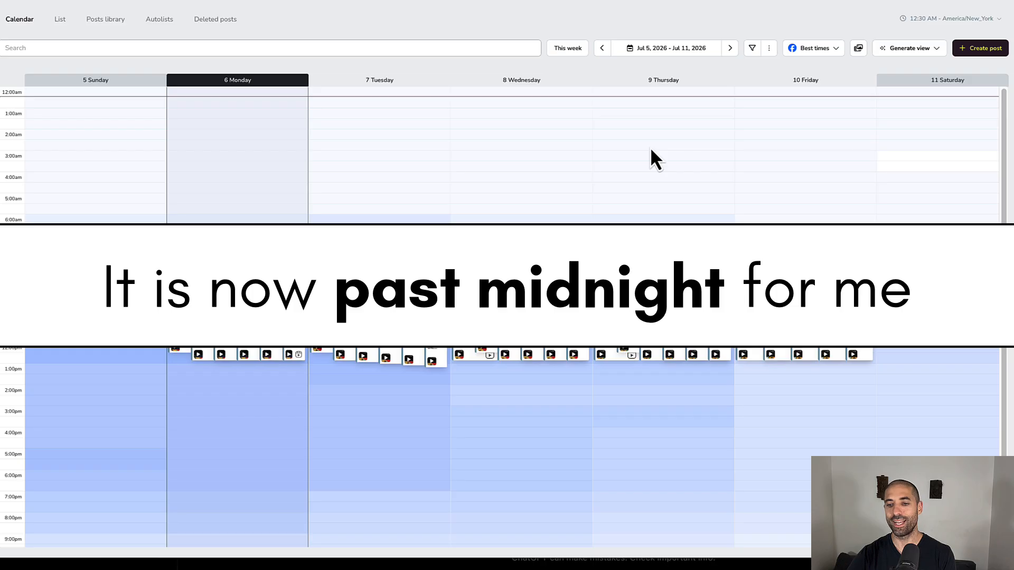